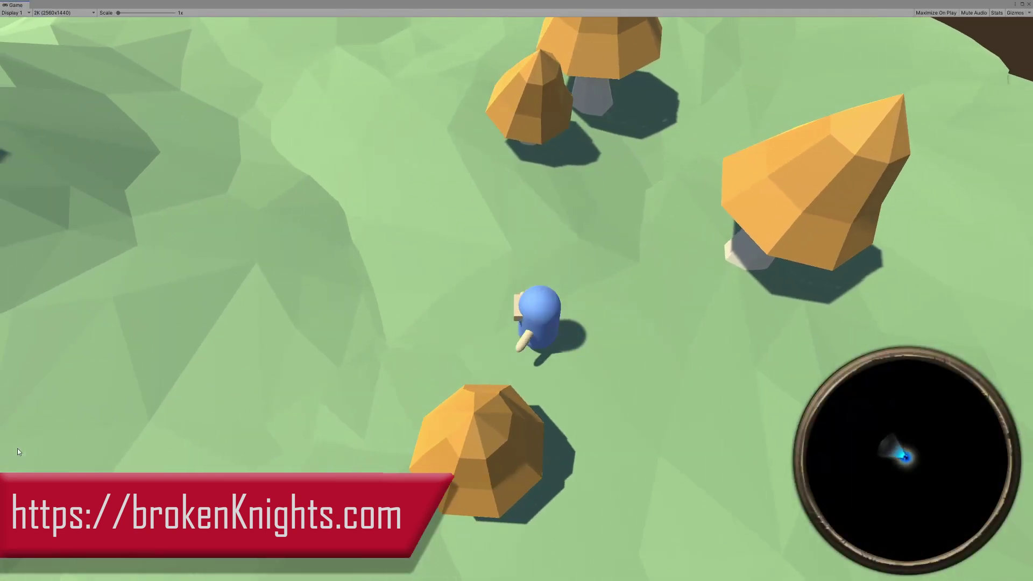
In Play mode, walk the character up-left, then right and down, while the minimap tracks it.
key("a")
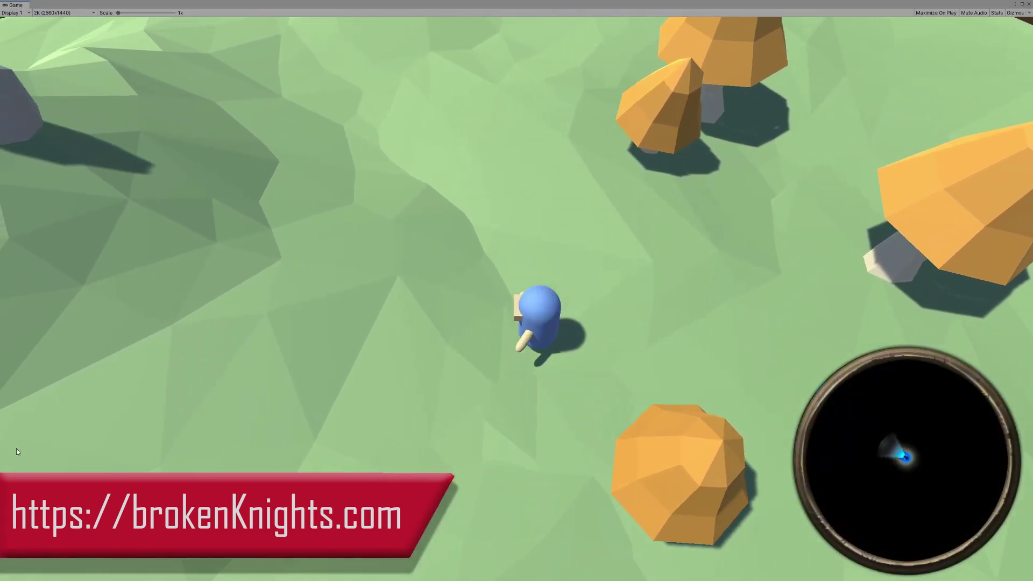
key("a")
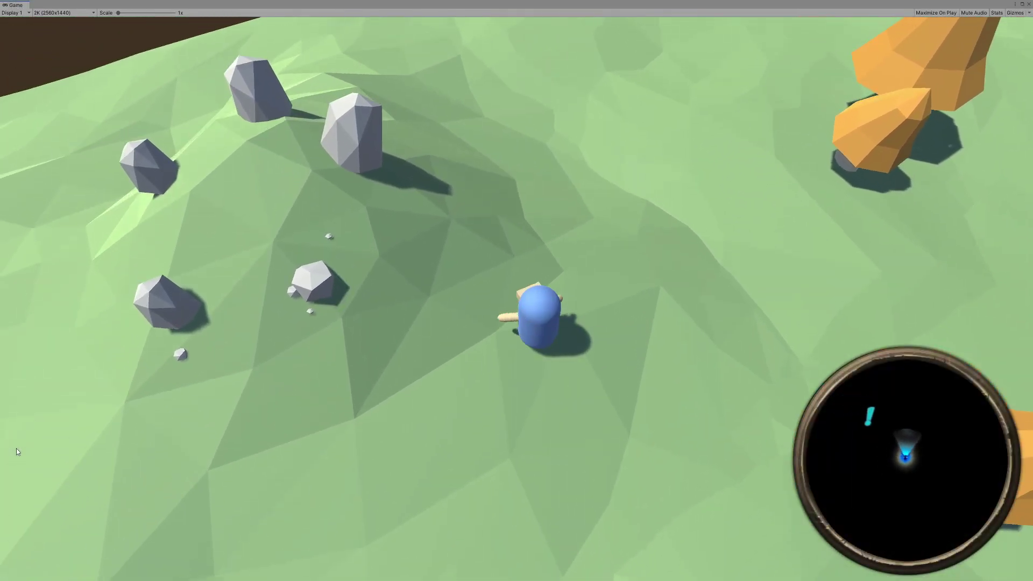
key("a")
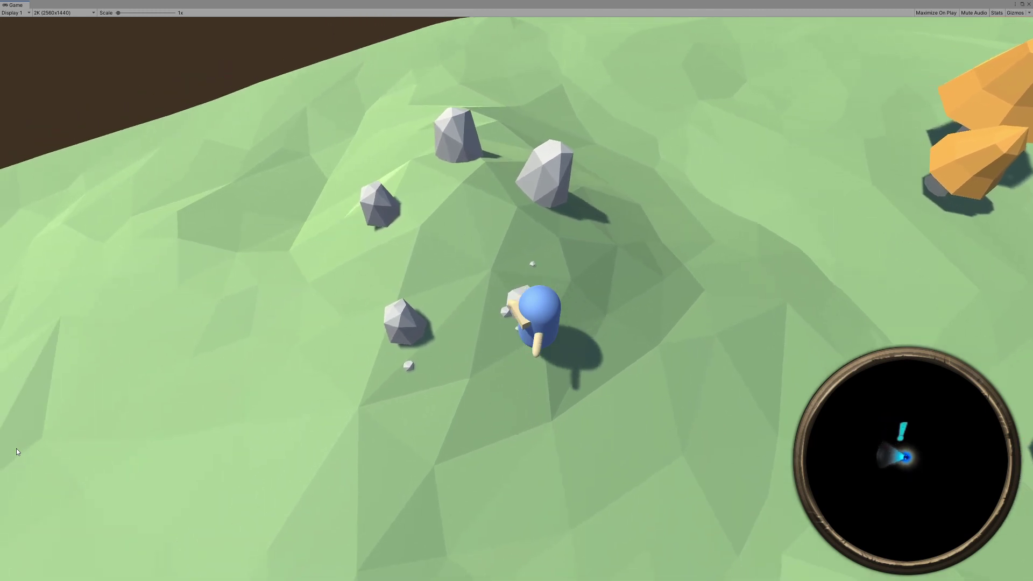
key("d")
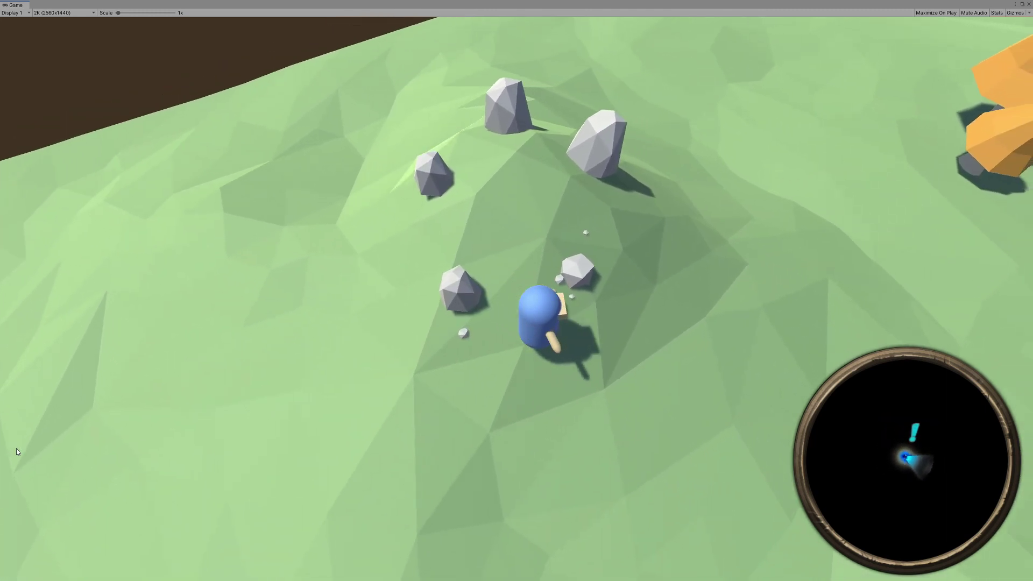
key("d")
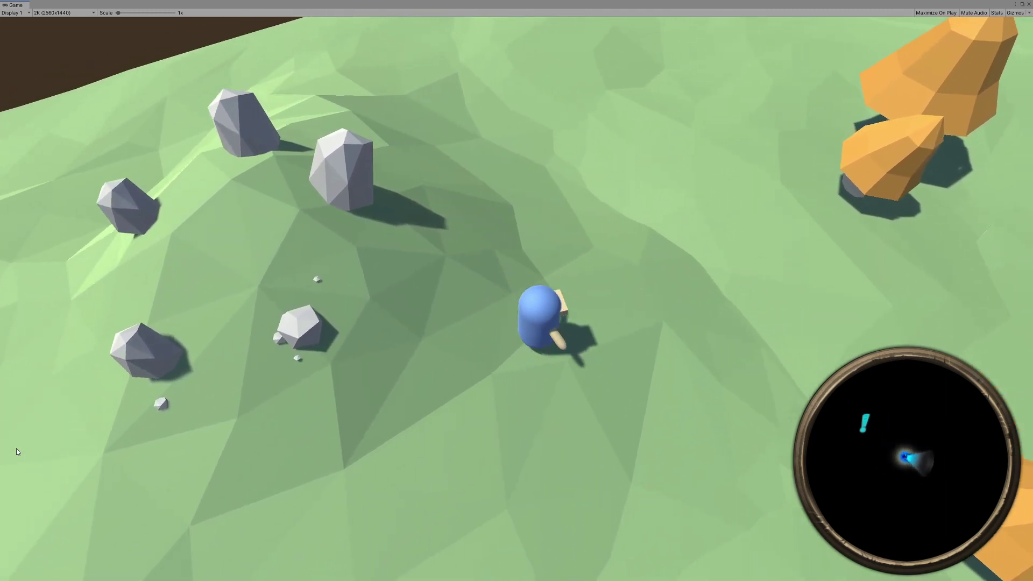
key("s")
key("s")
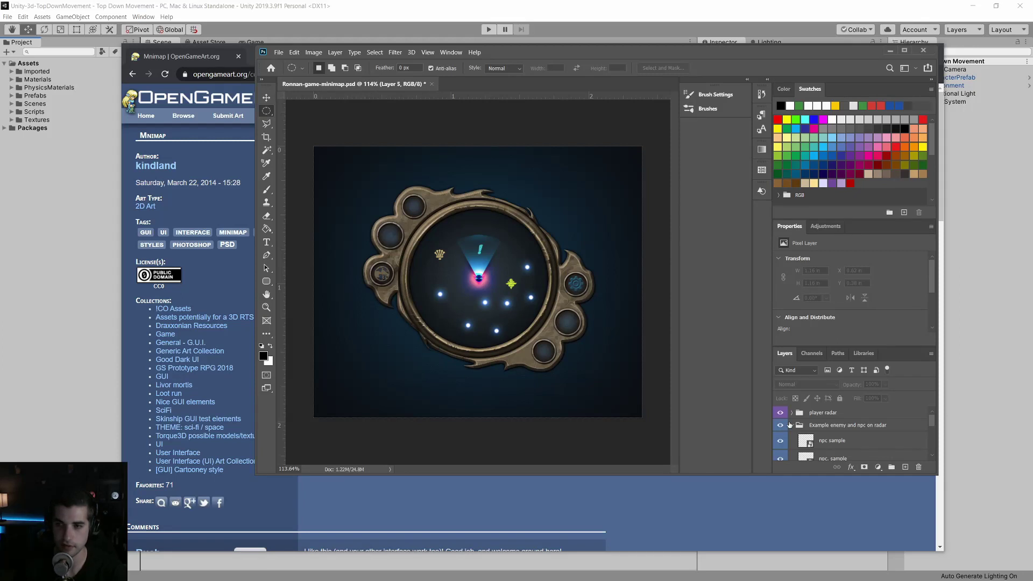
Toggle the player radar and Minimap circle layer groups, then minimize Photoshop and the browser.
left_click(781, 427)
left_click(781, 426)
scroll(780, 428, "down", 3)
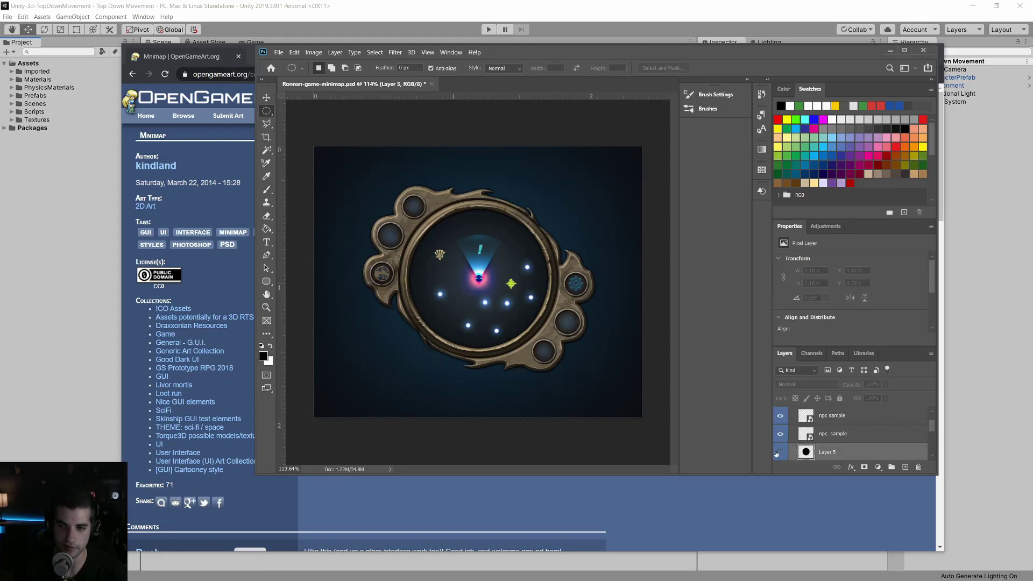
left_click(781, 428)
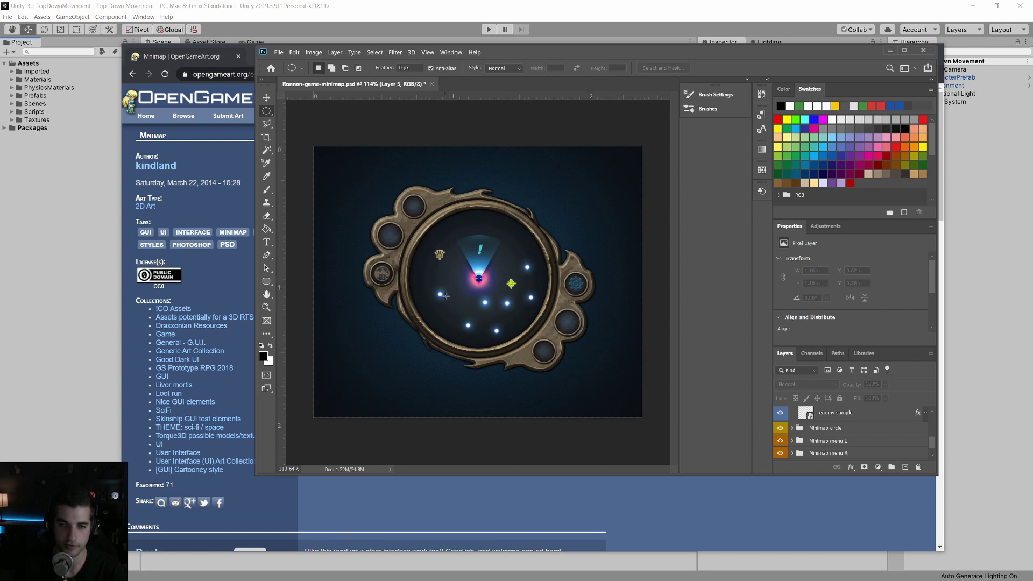
left_click(890, 50)
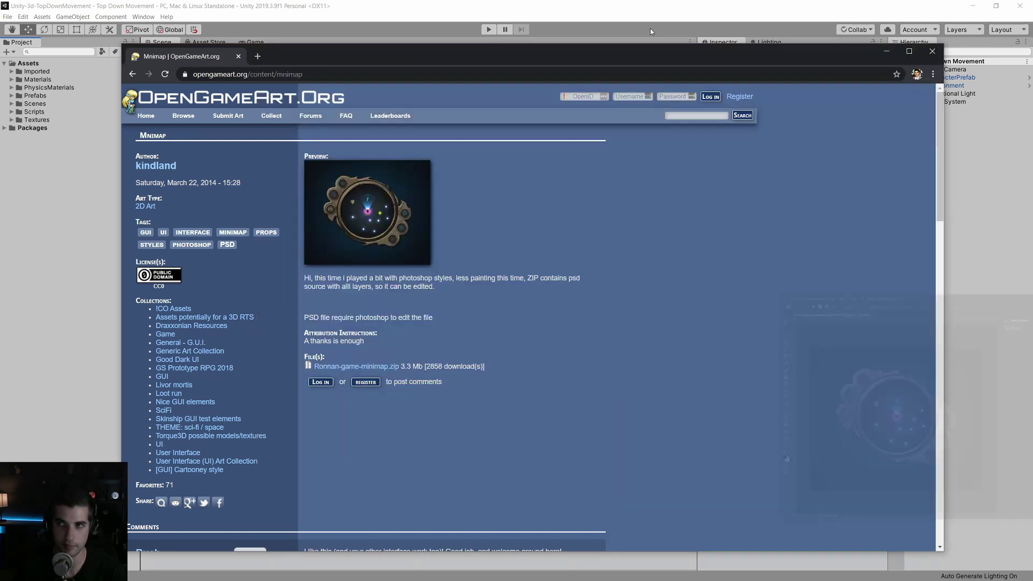
left_click(881, 54)
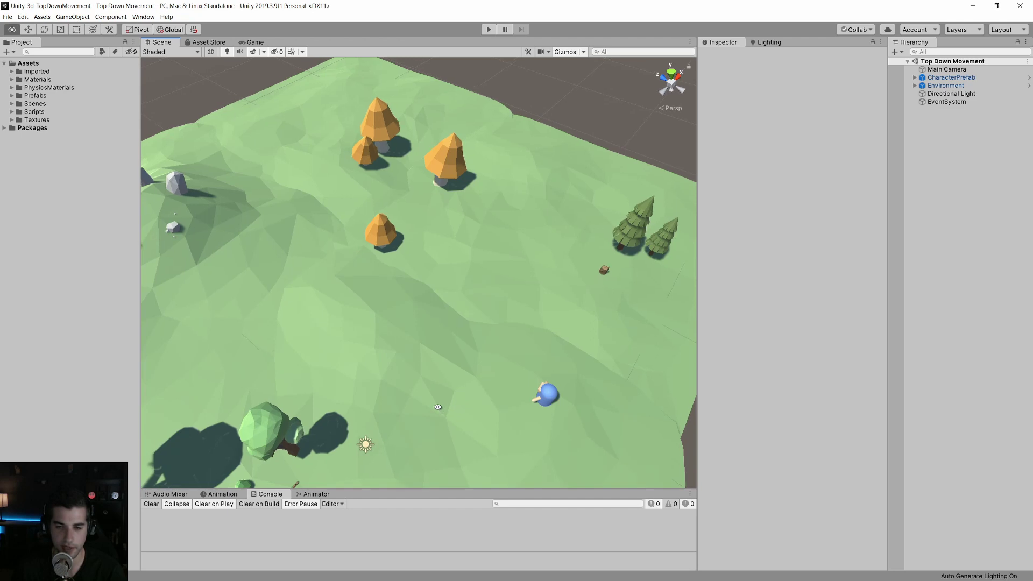
Orbit and pan the Scene view to an oblique terrain angle, and widen the Hierarchy panel.
left_click_drag(451, 421, 447, 377, "alt")
middle_click_drag(457, 372, 441, 324)
left_click_drag(440, 324, 383, 331, "alt")
left_click_drag(501, 232, 435, 230, "alt")
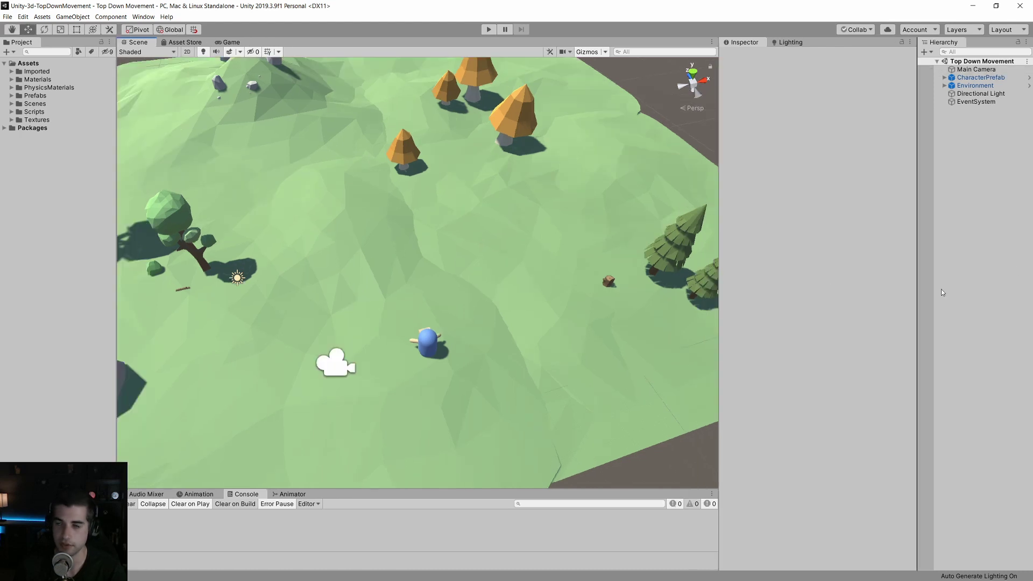
left_click_drag(914, 237, 865, 237)
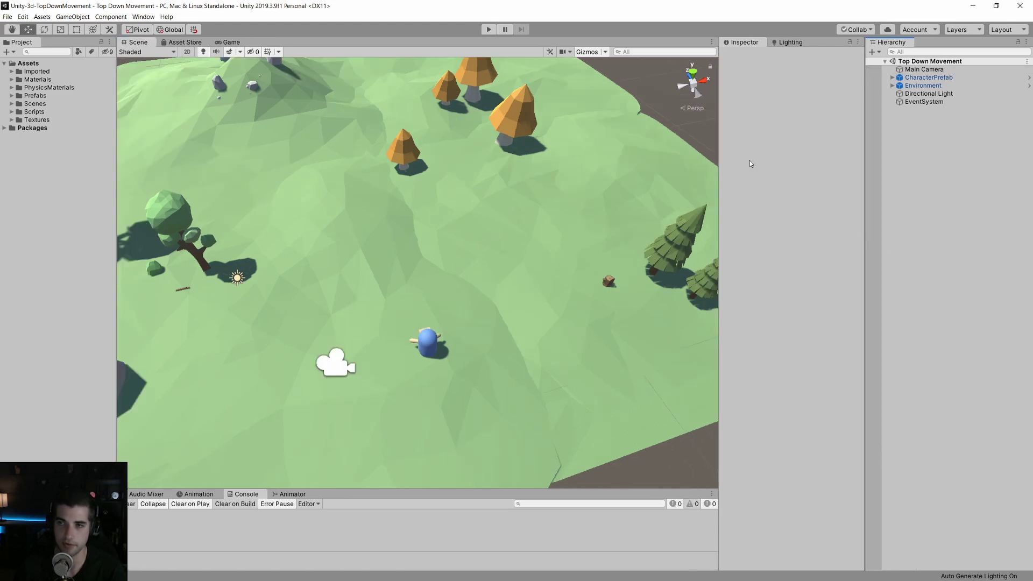
left_click(238, 42)
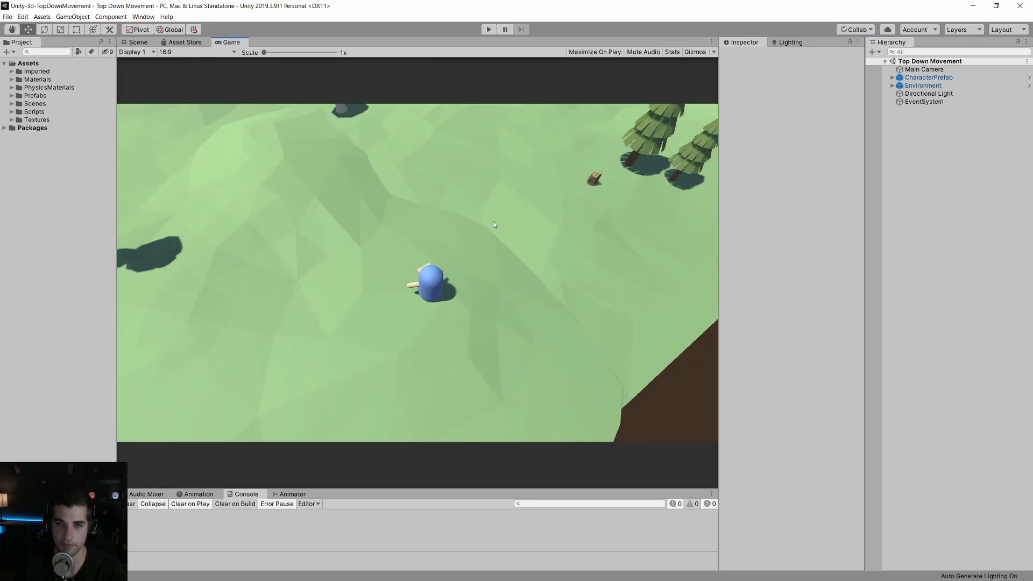
left_click(490, 29)
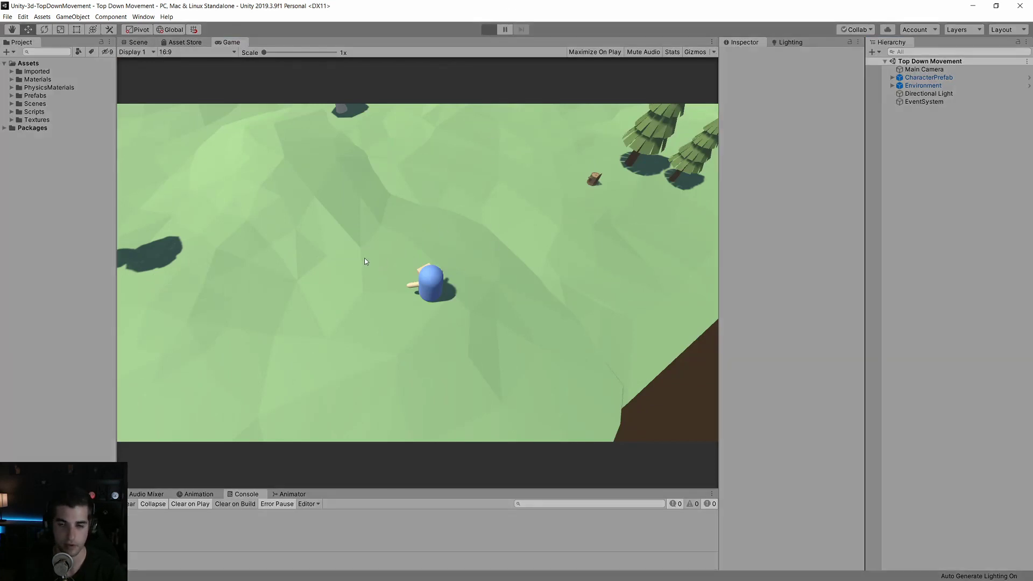
key("w")
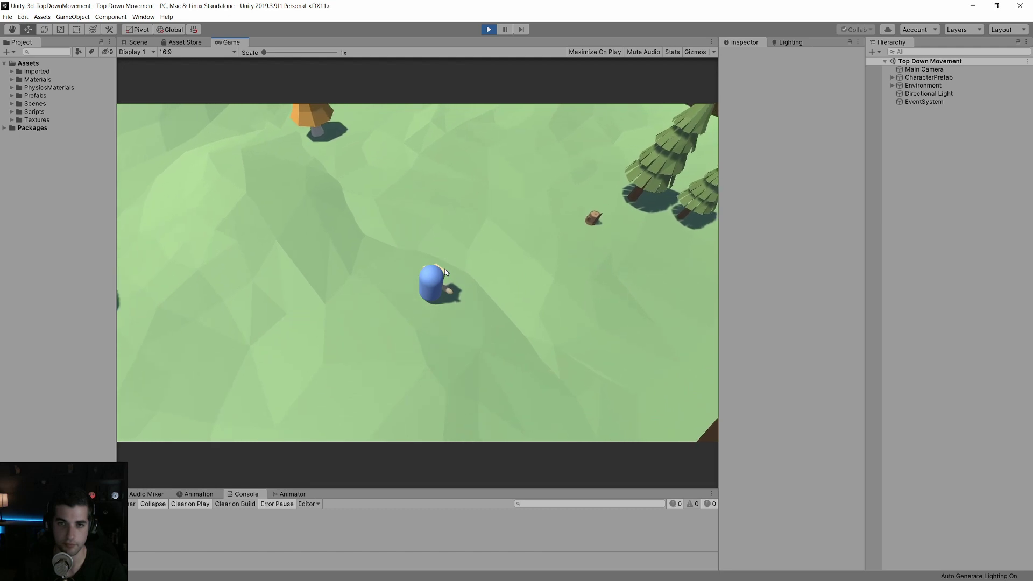
key("a")
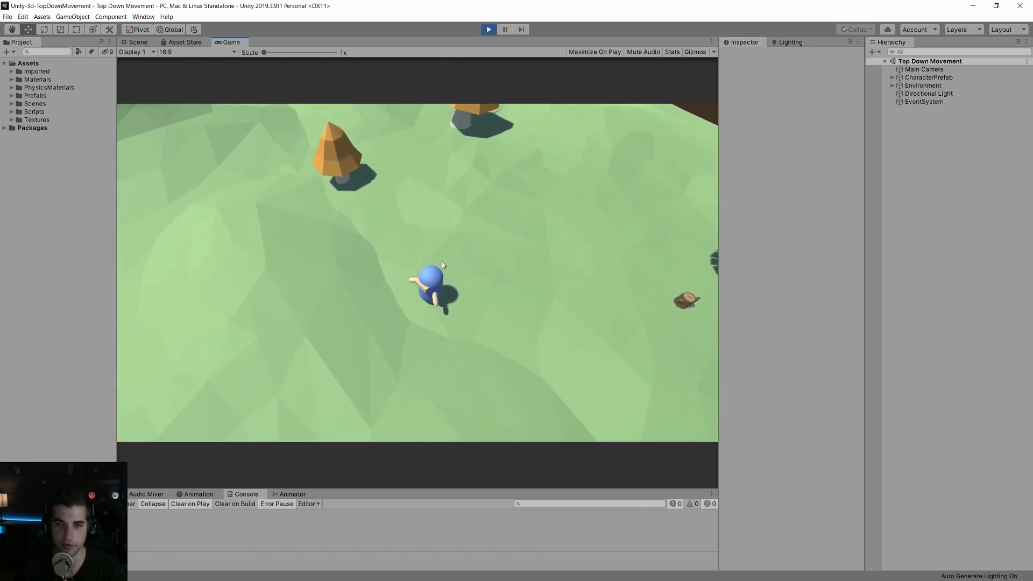
key("a")
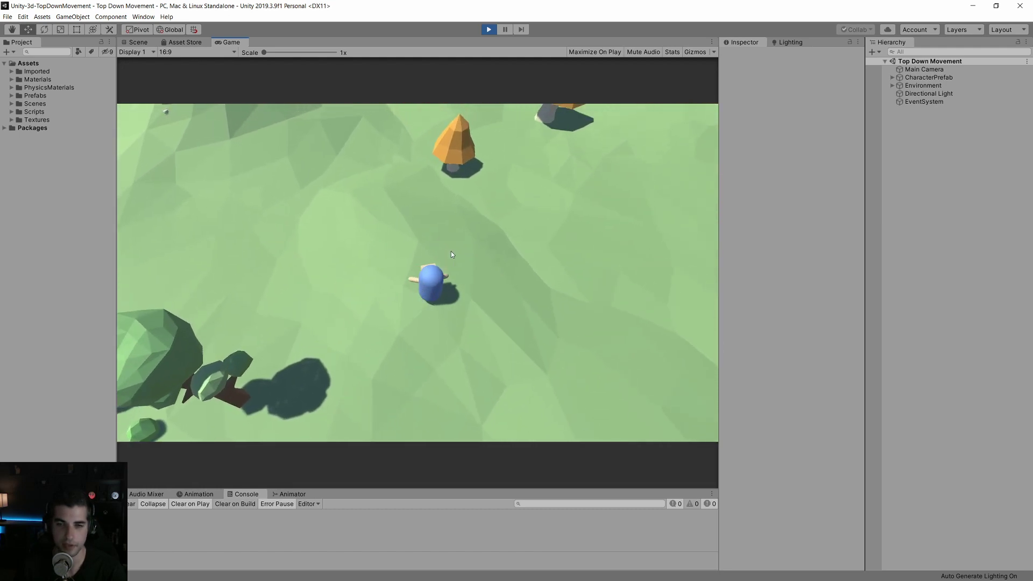
key("d")
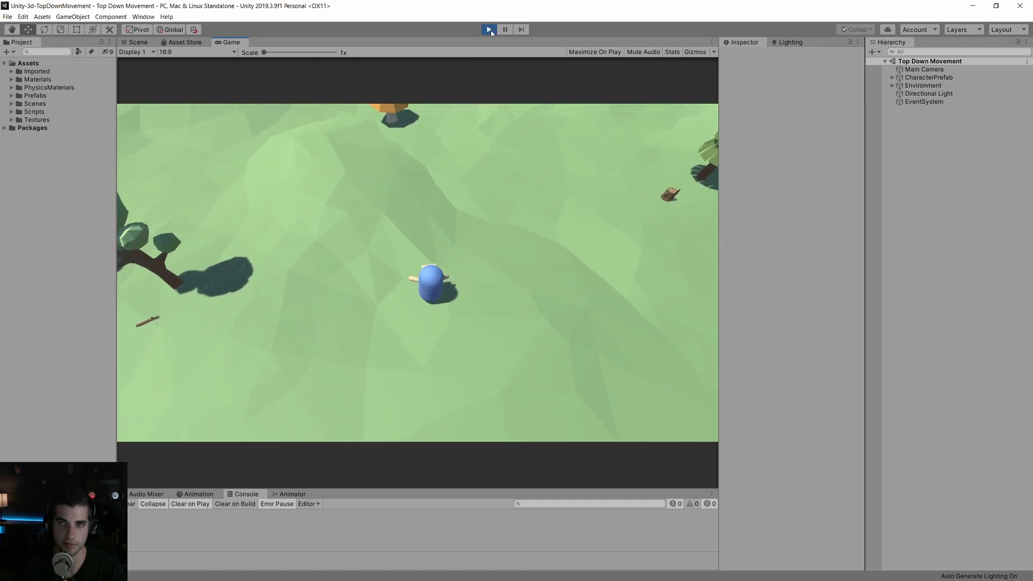
left_click(486, 31)
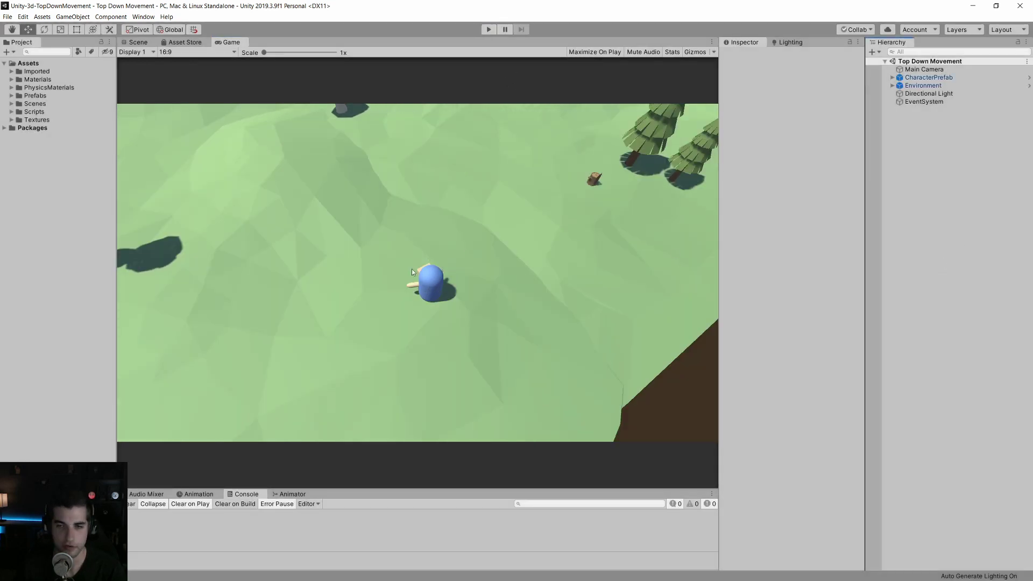
left_click(140, 43)
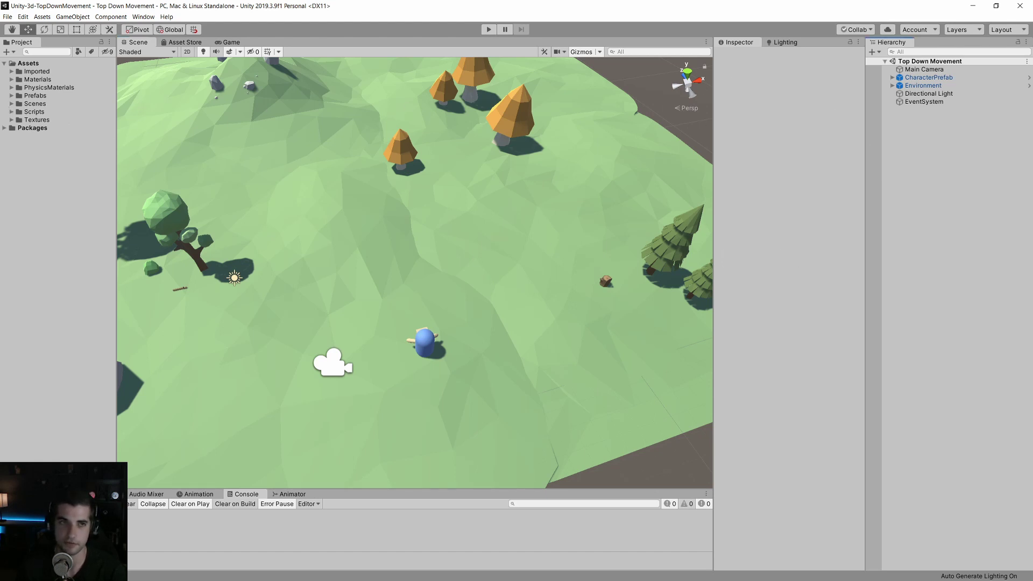
Expand the Textures folder, inspect MiniMap_RenderTexture, and create a New Render Texture asset.
left_click(11, 120)
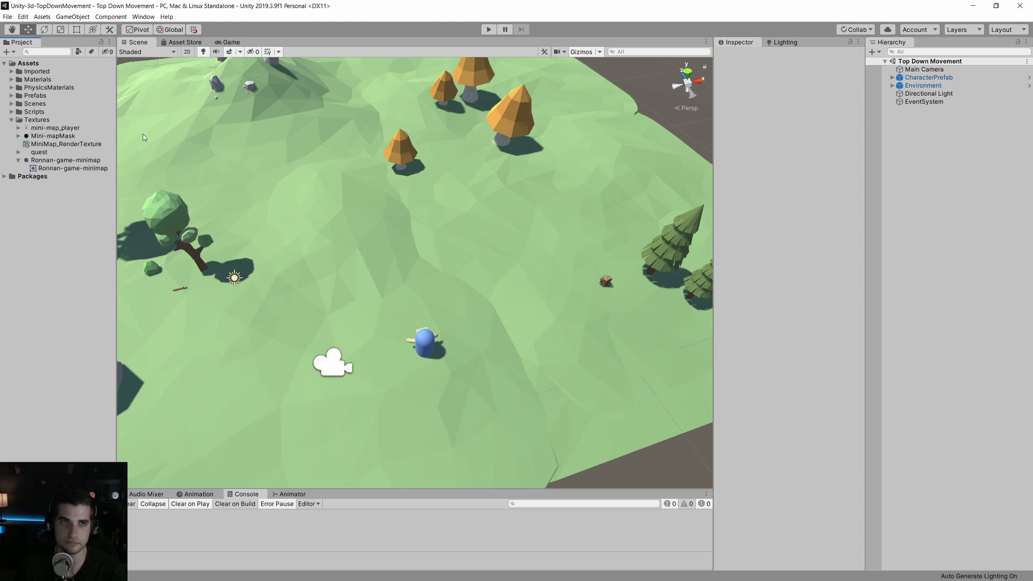
left_click(76, 144)
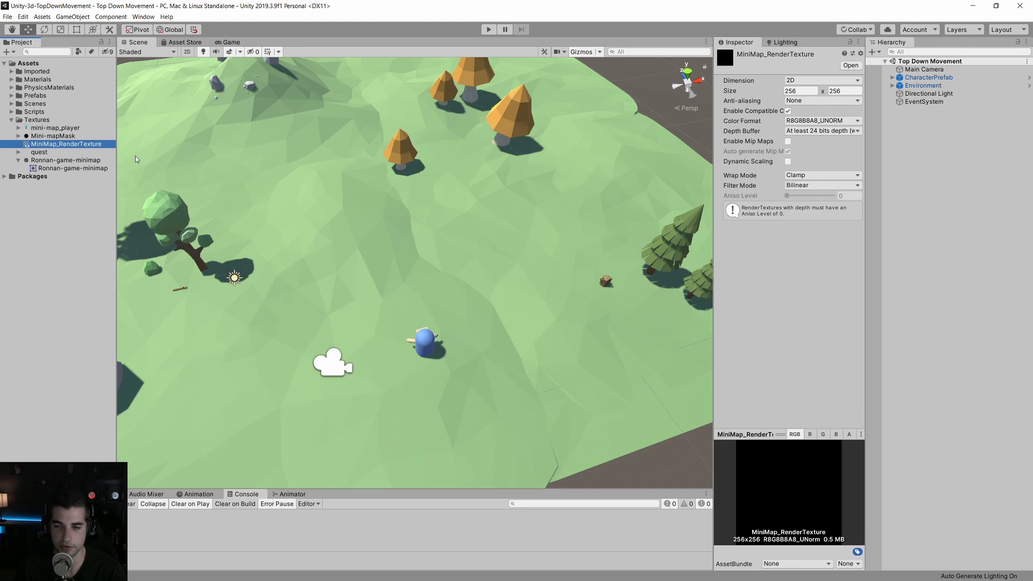
right_click(29, 63)
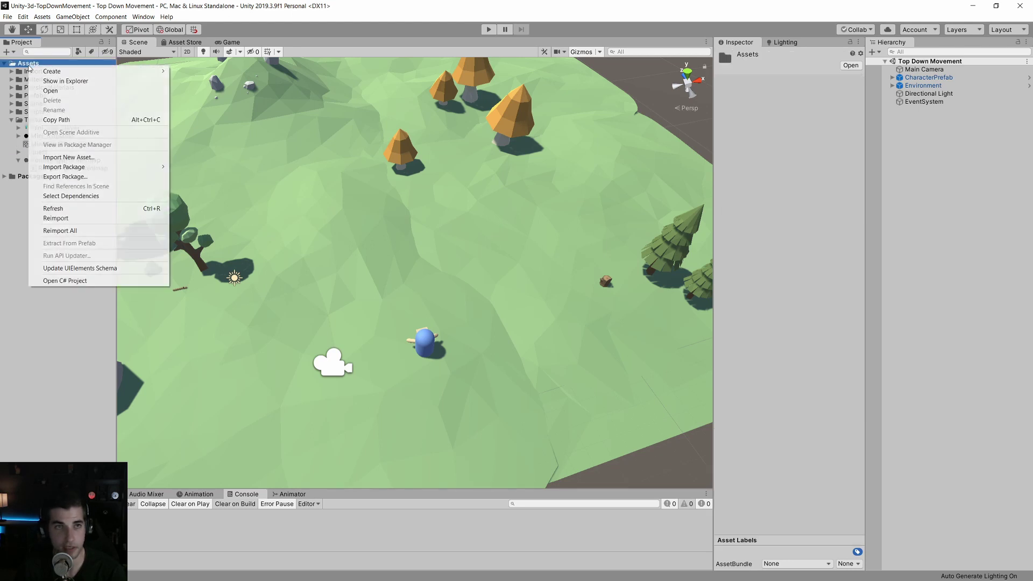
mouse_move(54, 71)
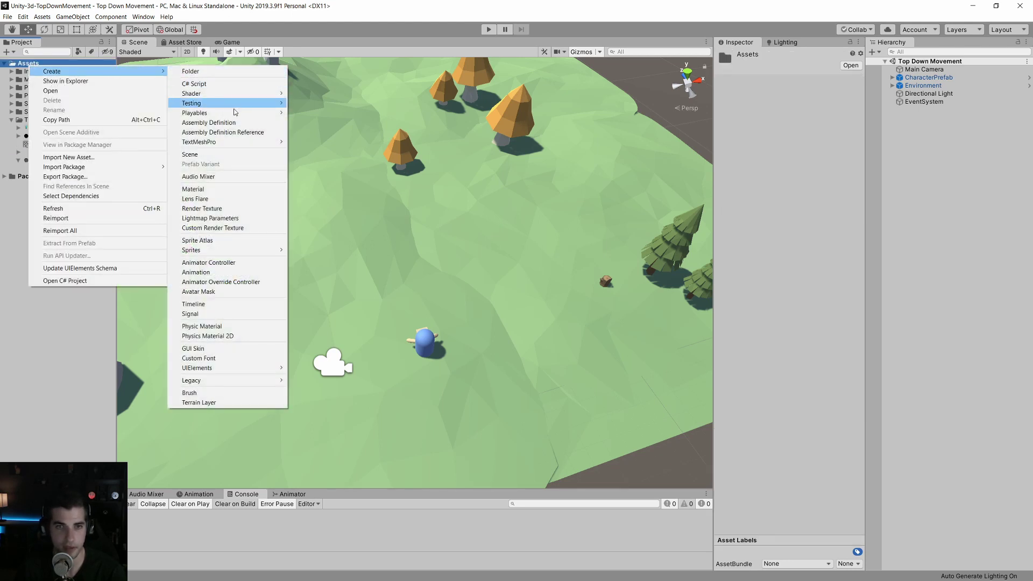
left_click(224, 211)
left_click(42, 194)
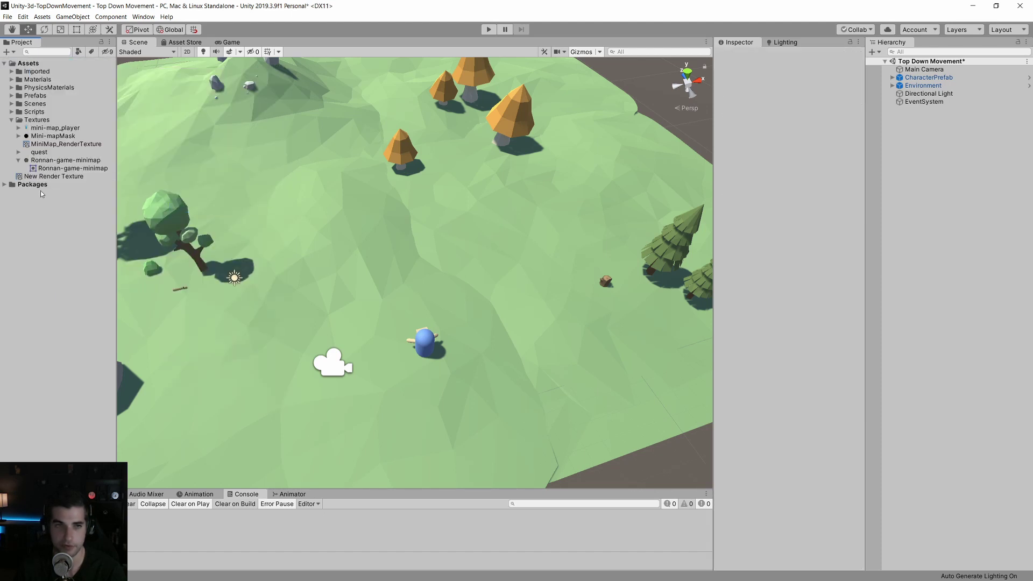
Delete the leftover New Render Texture and recheck MiniMap_RenderTexture's settings.
left_click(34, 177)
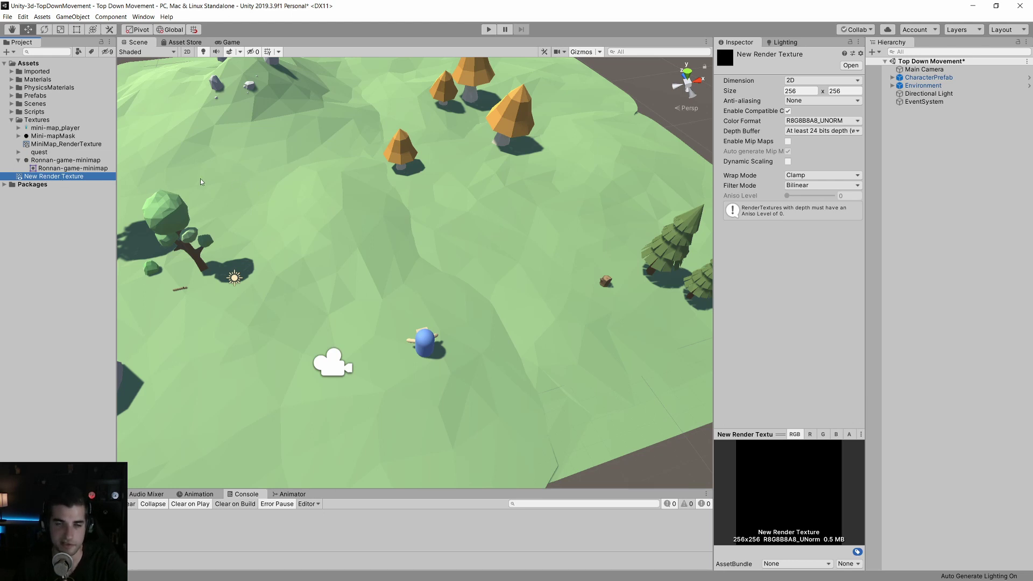
key("Delete")
left_click(542, 311)
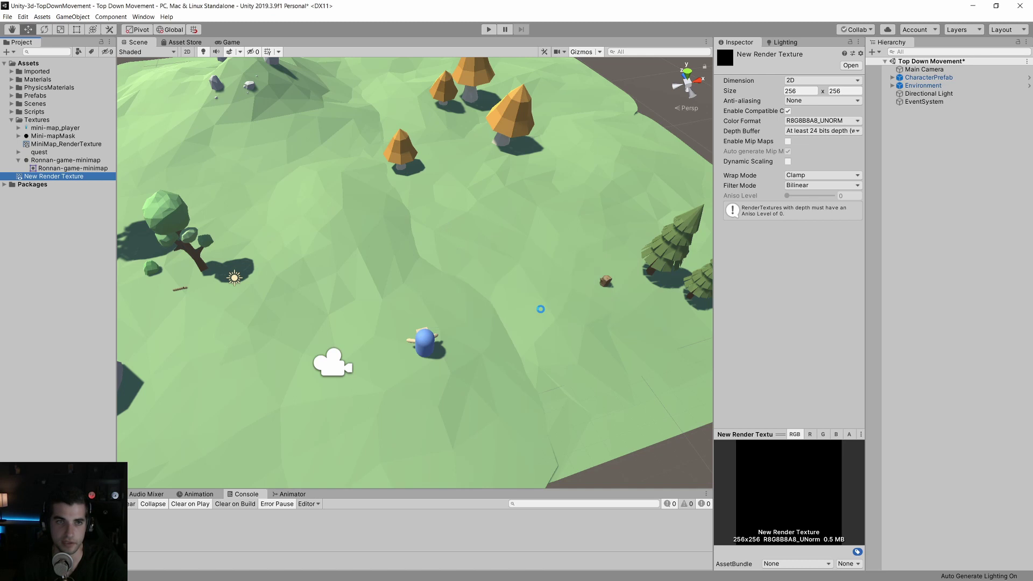
left_click(86, 146)
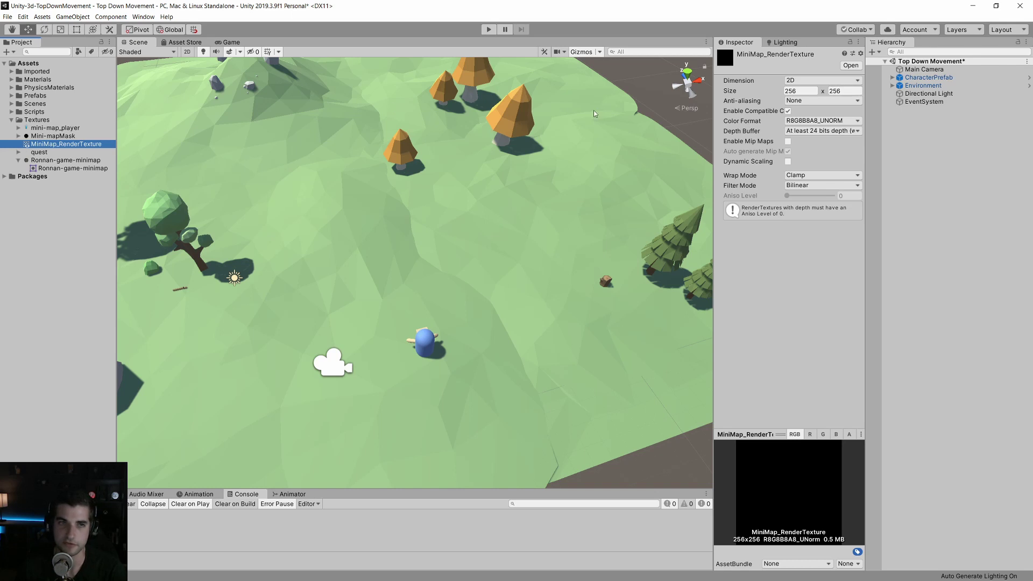
left_click(913, 130)
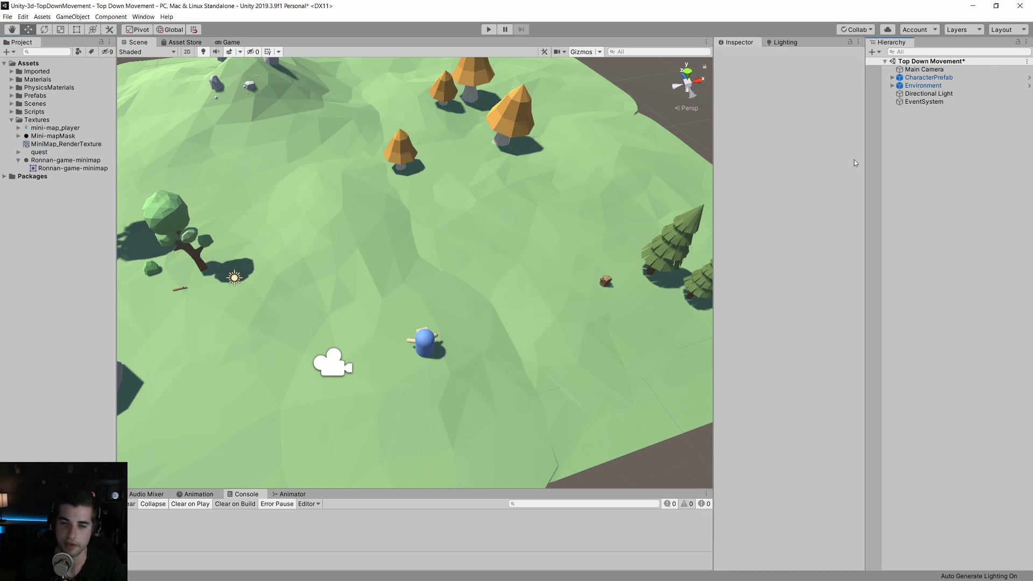
scroll(442, 303, "up", 2)
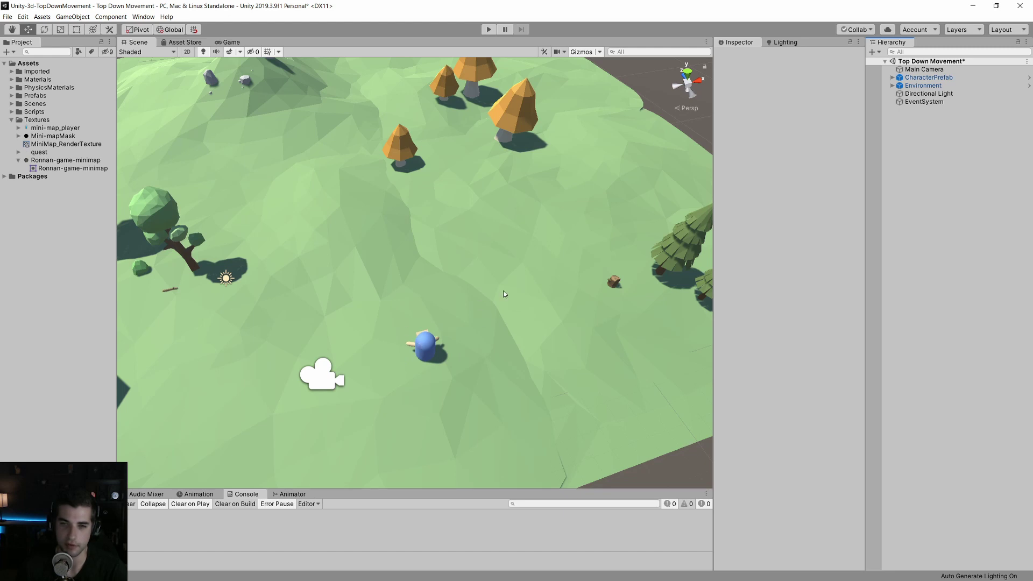
Create an empty GameObject in the Hierarchy and name it 'Minimap Camera'.
right_click(918, 136)
left_click(947, 216)
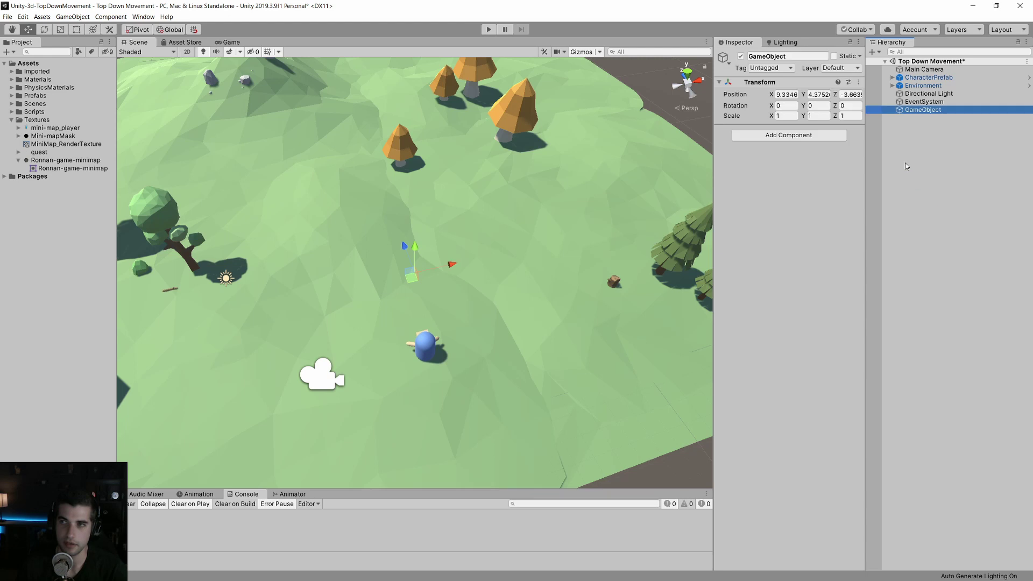
left_click(767, 56)
type("Mi")
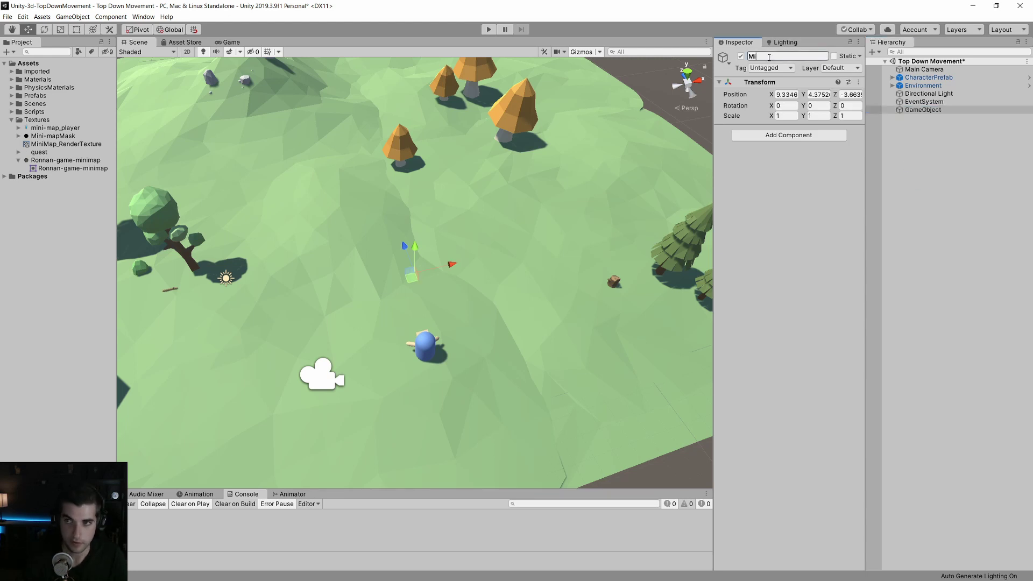
type("nimap Came")
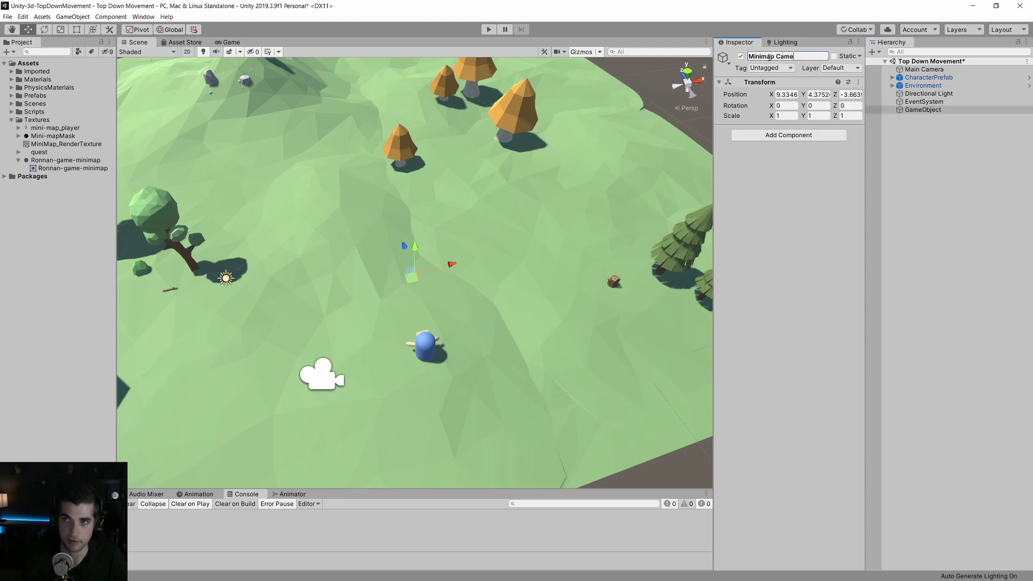
type("ra")
key("Return")
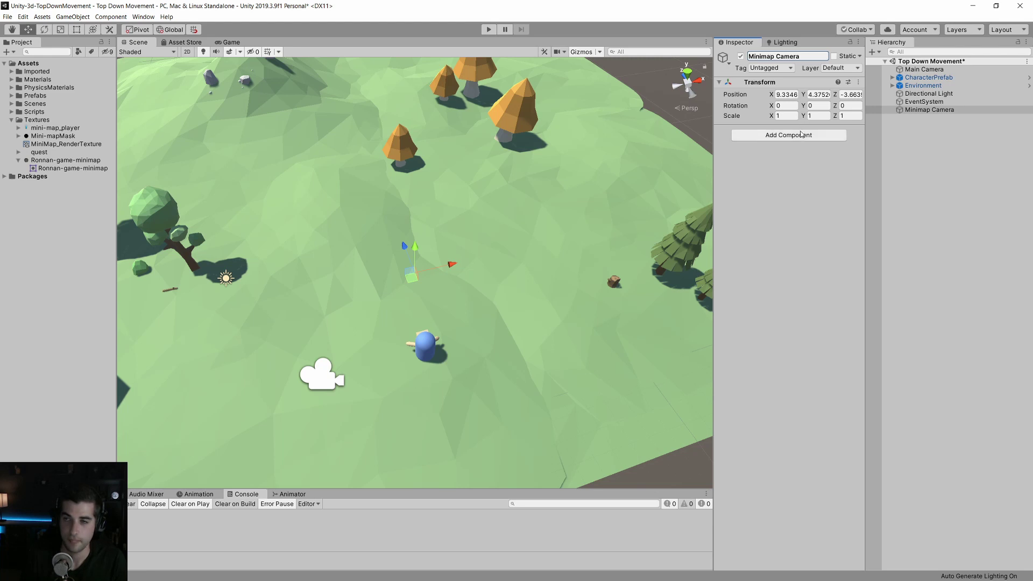
Add a Camera component to Minimap Camera using the 'cam' component search.
left_click(769, 136)
type("cam")
left_click(796, 170)
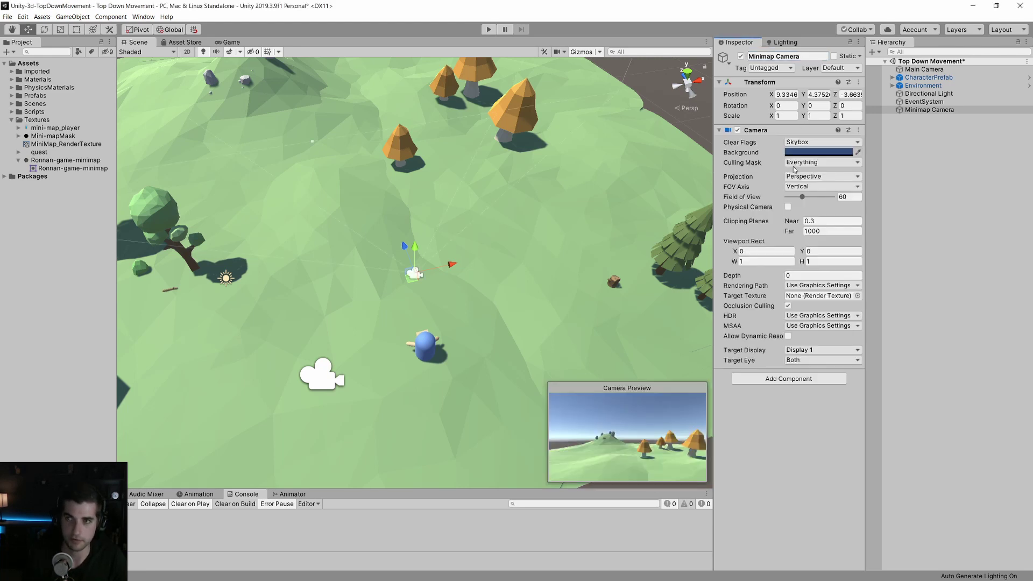
Set the camera's Clear Flags to Solid Color with a black 000000 background.
left_click(833, 143)
left_click(822, 165)
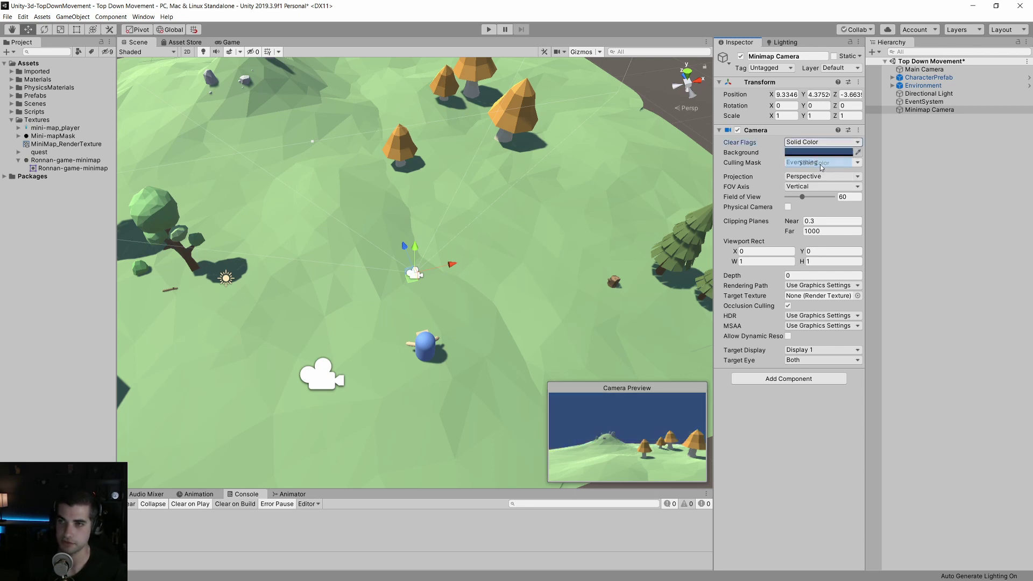
left_click(806, 153)
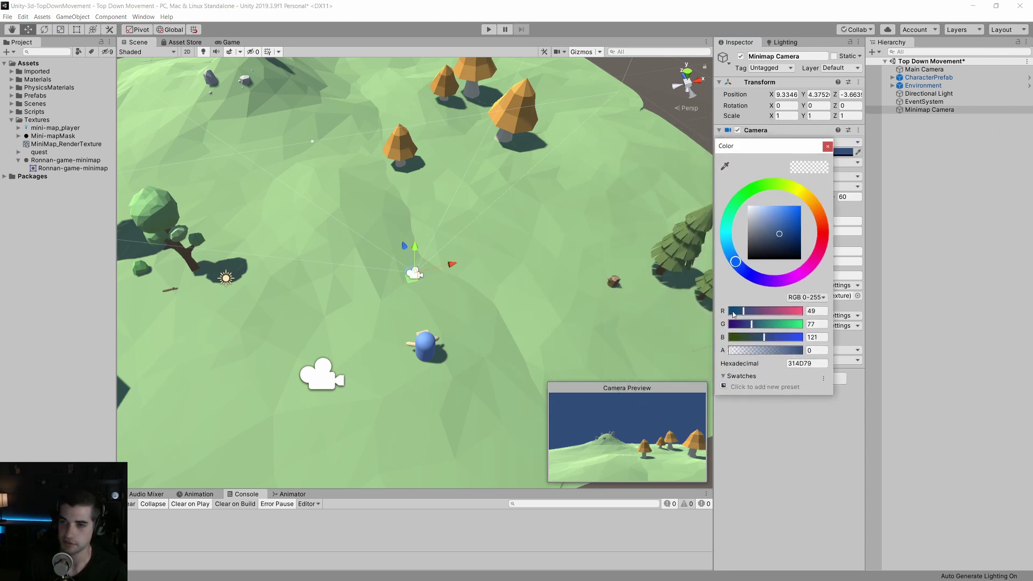
mouse_move(782, 237)
left_mouse_down()
mouse_move(787, 226)
mouse_move(753, 262)
left_mouse_up()
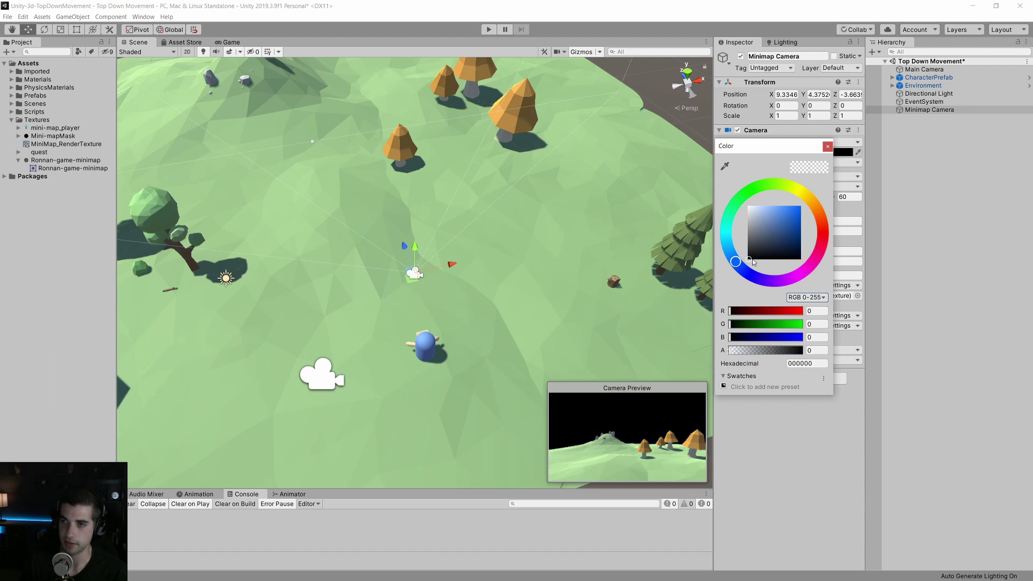
left_click(827, 147)
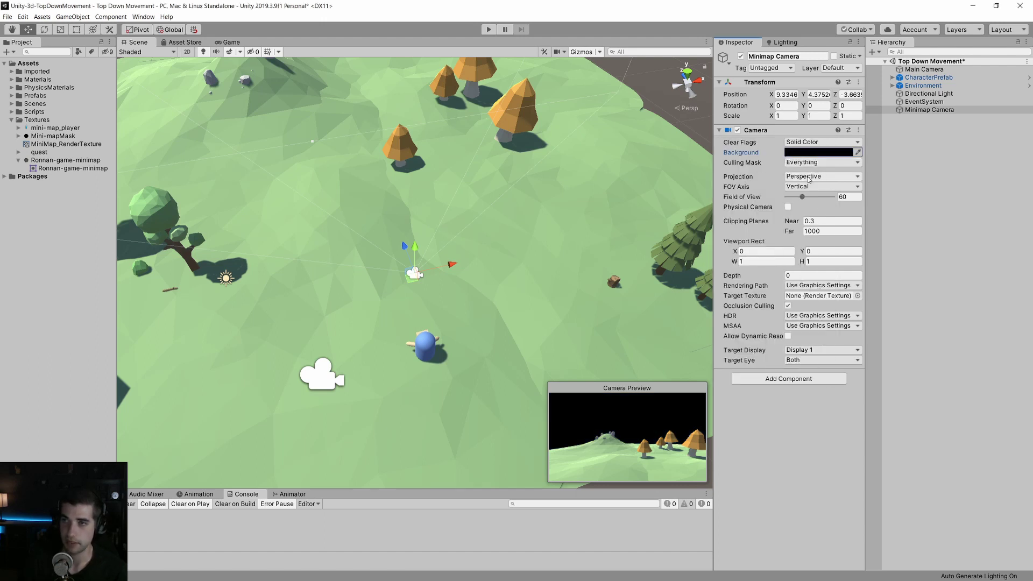
Set Minimap Camera's projection to Orthographic and switch the Scene view to look straight down.
left_click(802, 179)
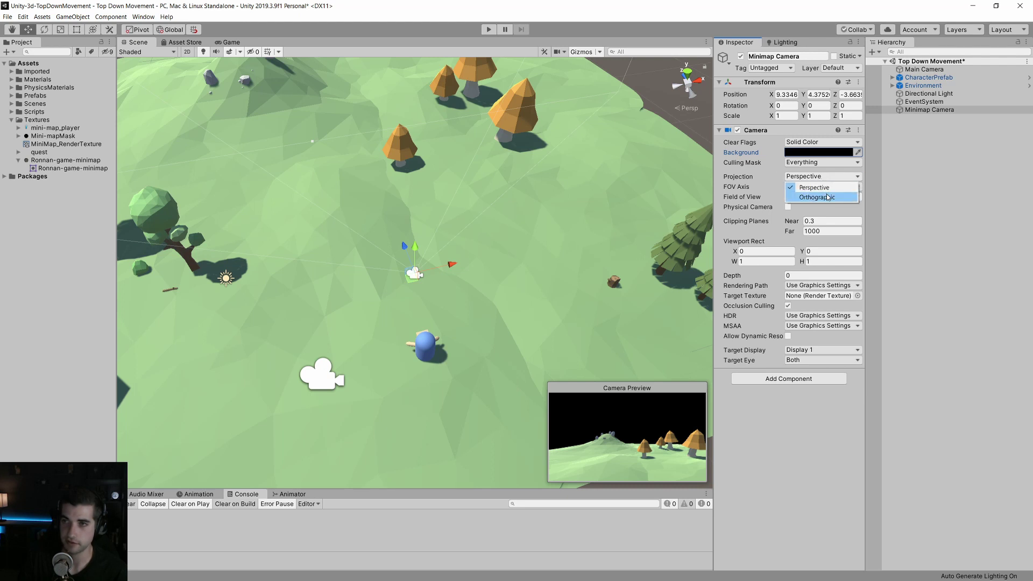
left_click(827, 196)
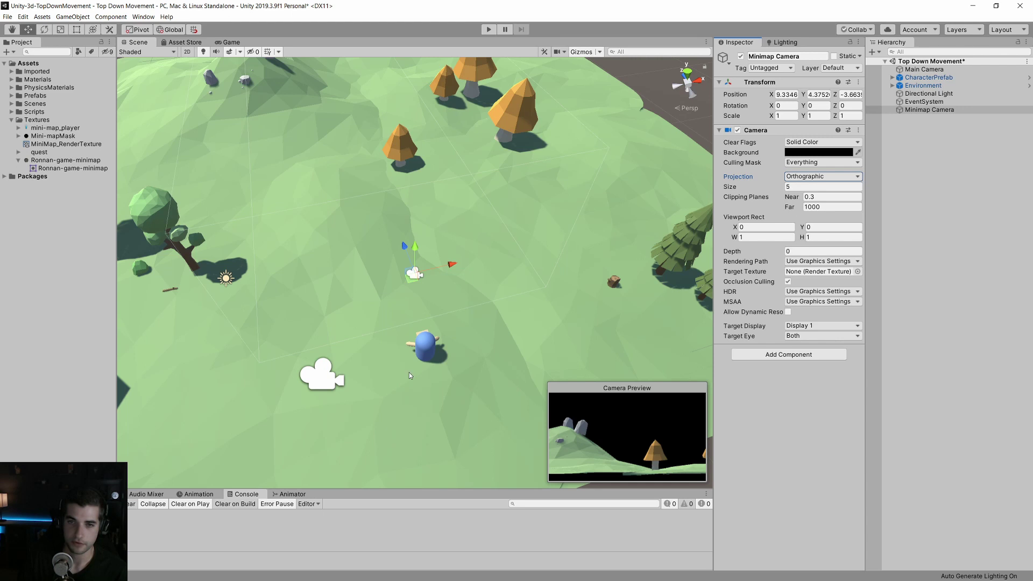
left_click(926, 111)
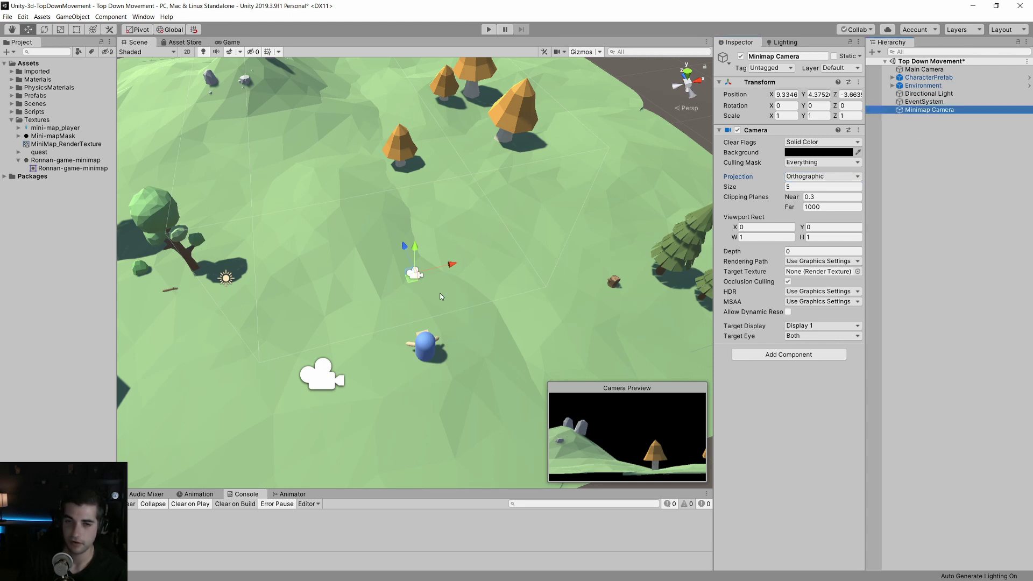
left_click(690, 76)
left_click(690, 76)
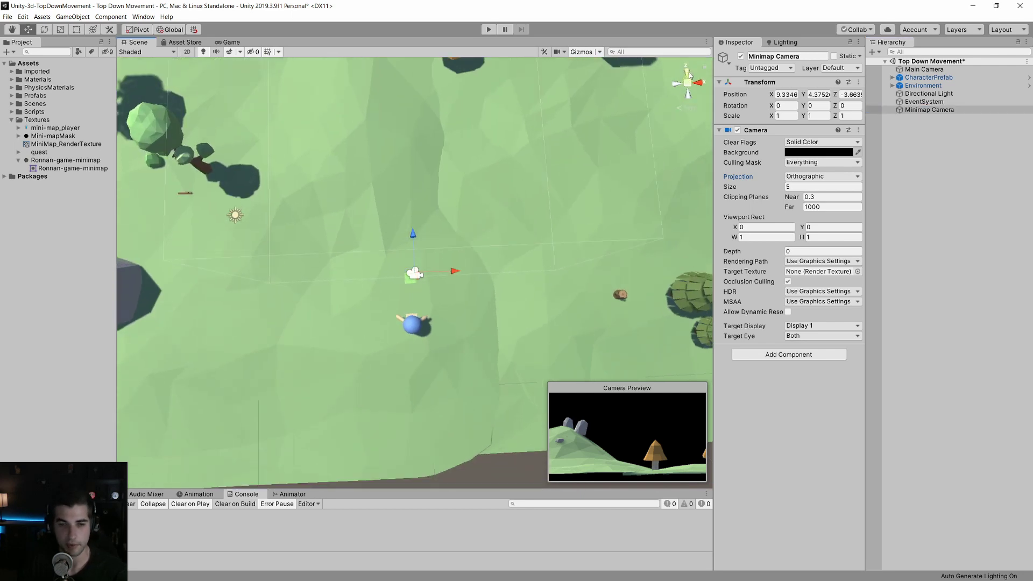
Move the Minimap Camera to X 9.07, Z -6.82, directly over the character.
scroll(435, 263, "down", 3)
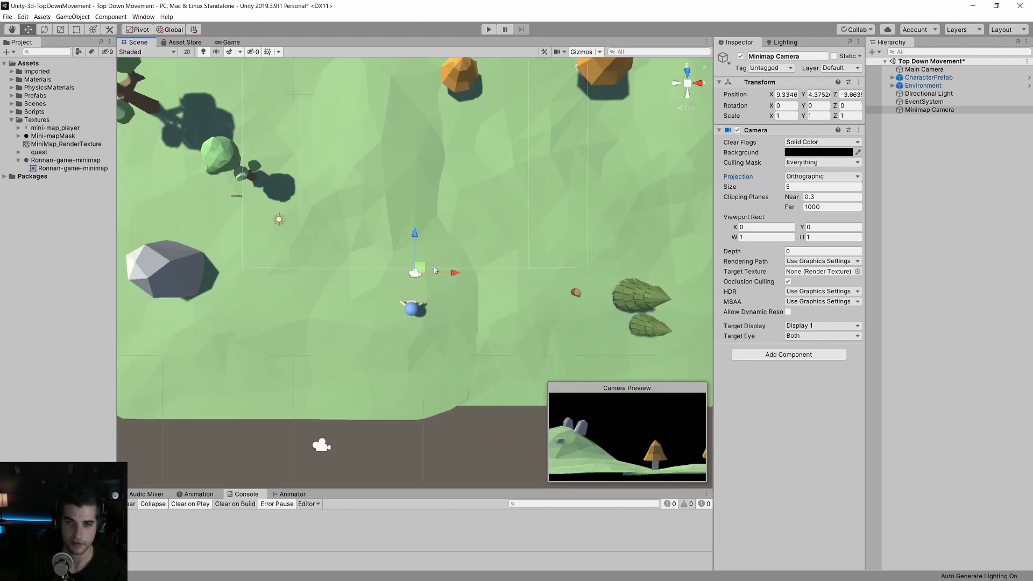
scroll(545, 279, "up", 2)
scroll(545, 279, "up", 1)
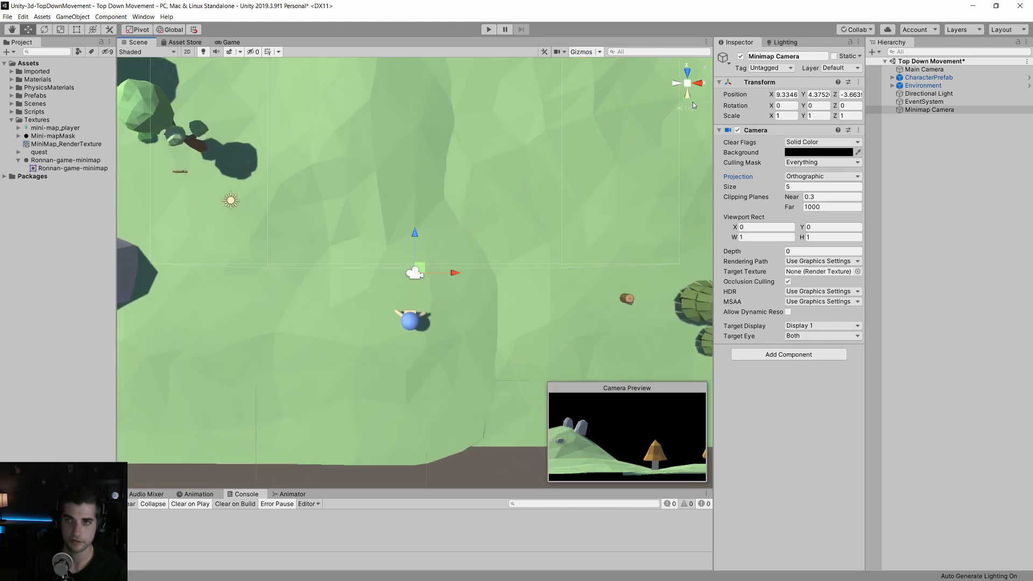
left_click(689, 109)
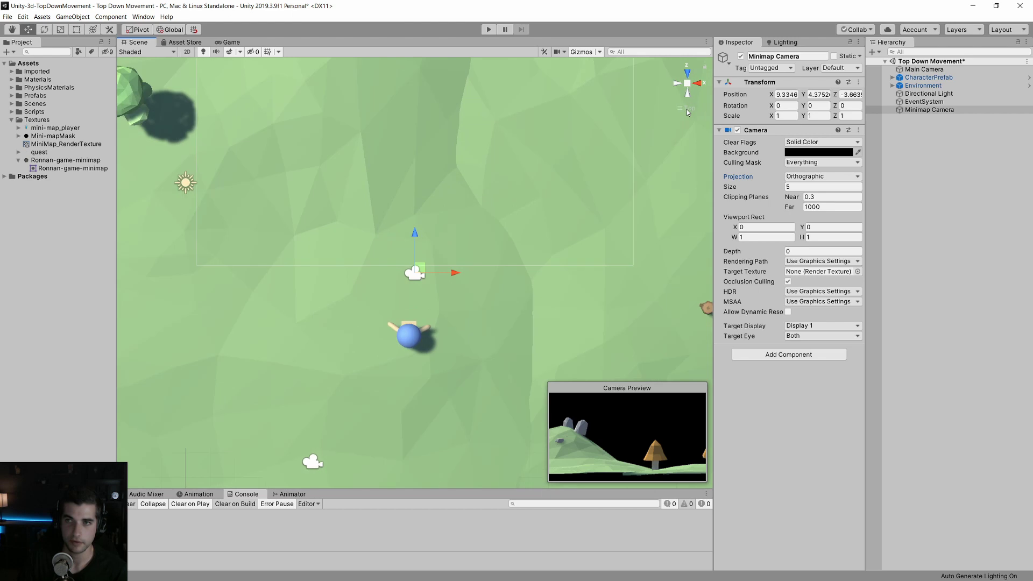
left_click(687, 109)
left_click_drag(429, 267, 416, 342)
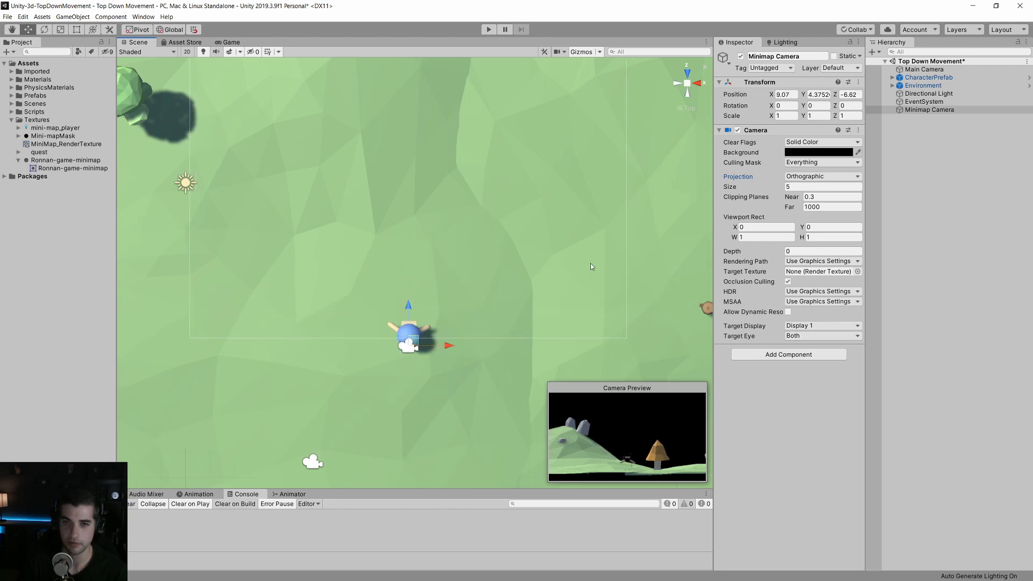
Rotate Minimap Camera to 90 on X and parent it under Main Camera.
left_click(784, 106)
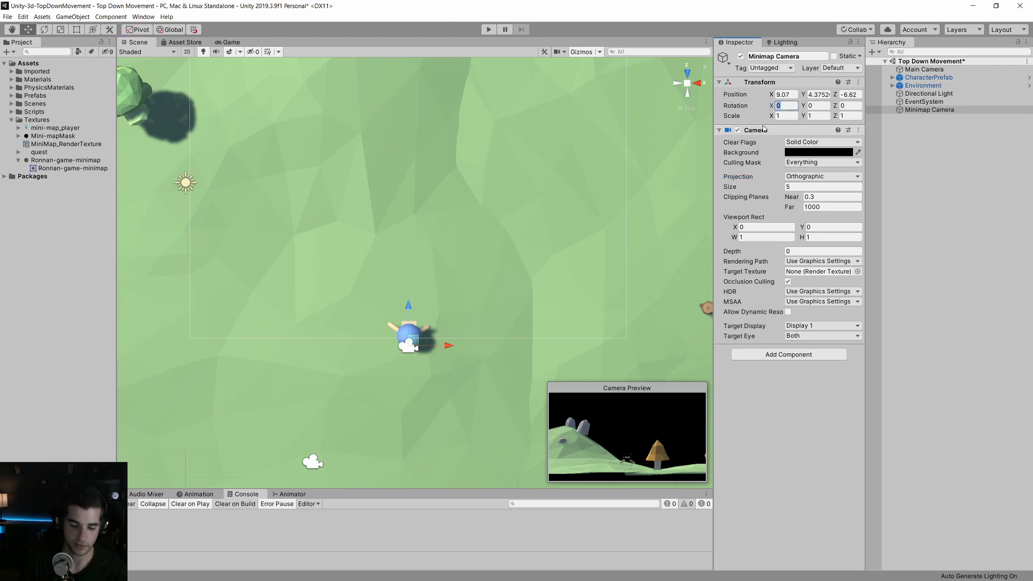
type("90")
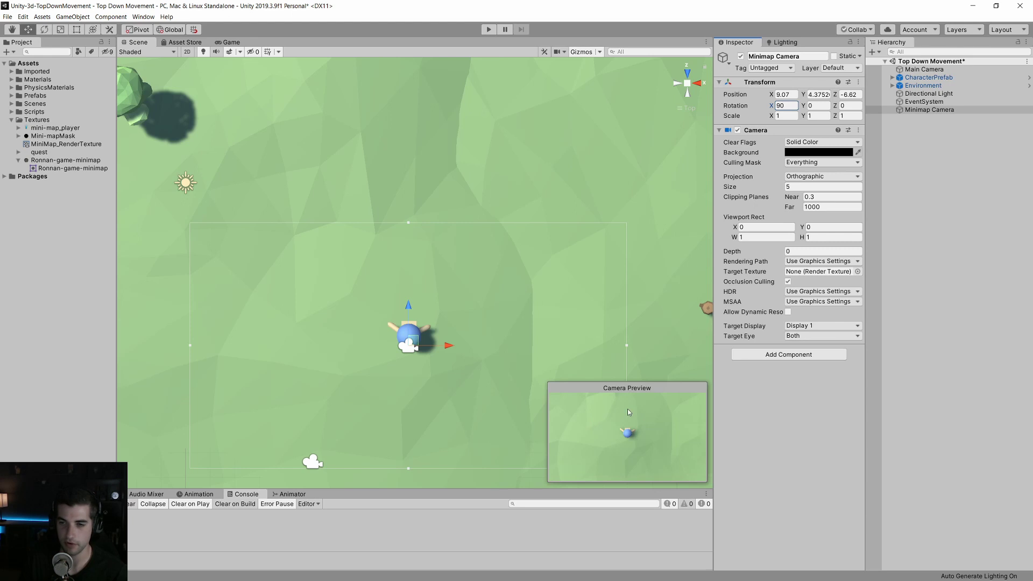
left_click(923, 110)
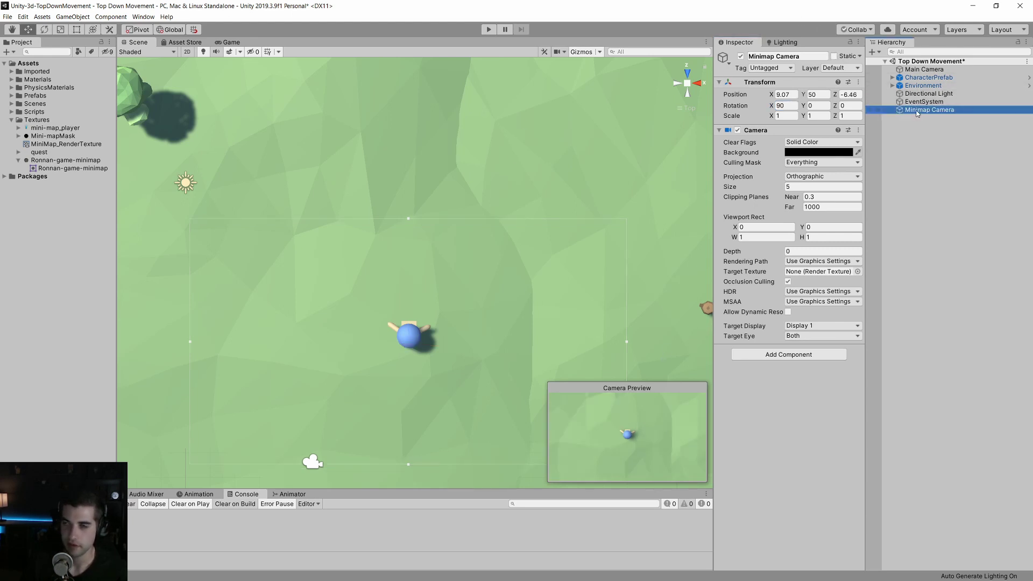
left_click_drag(918, 113, 917, 70)
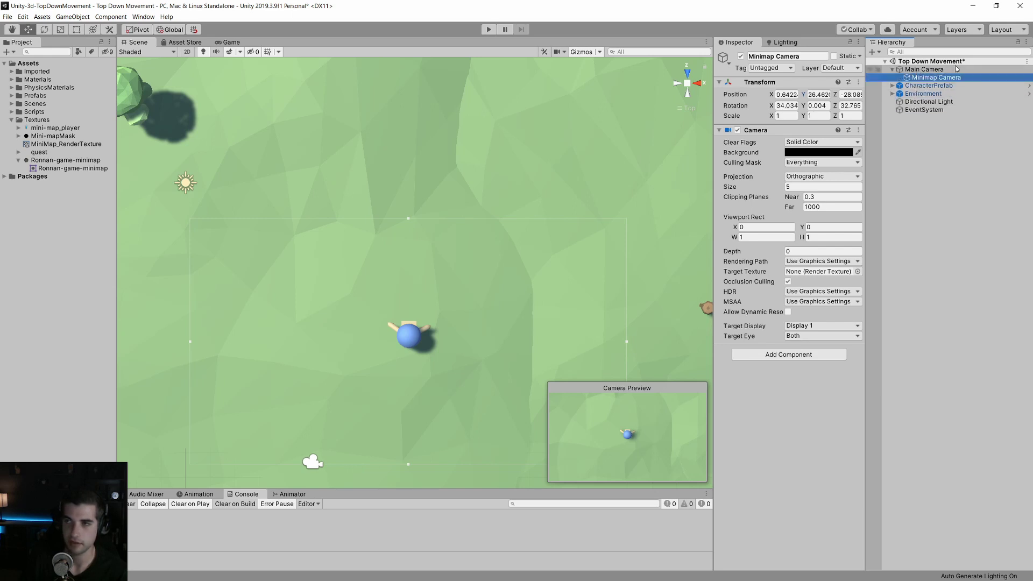
Review Main Camera's FollowObjectMovement script in Visual Studio, then close the editor.
left_click(929, 70)
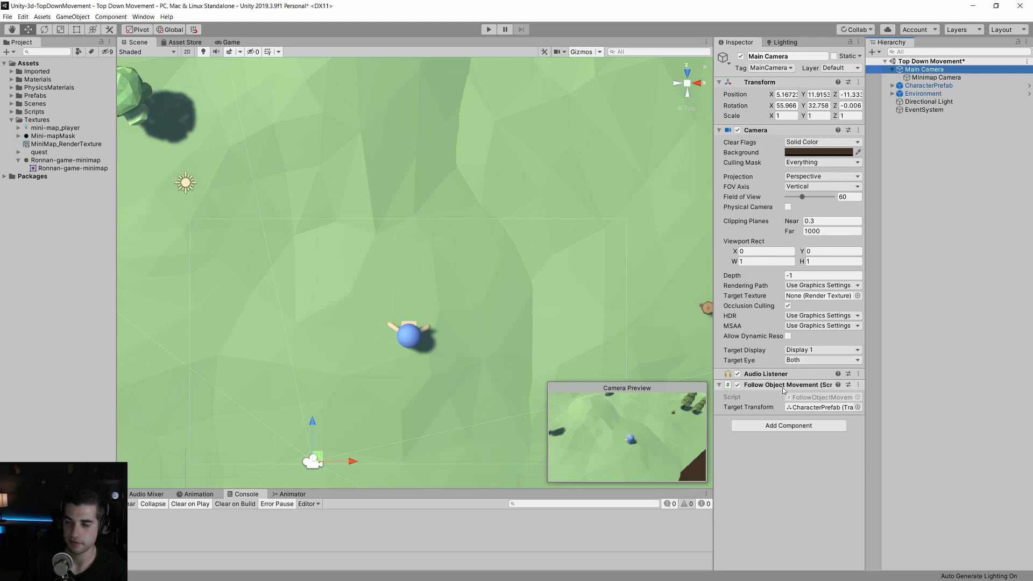
double_click(818, 385)
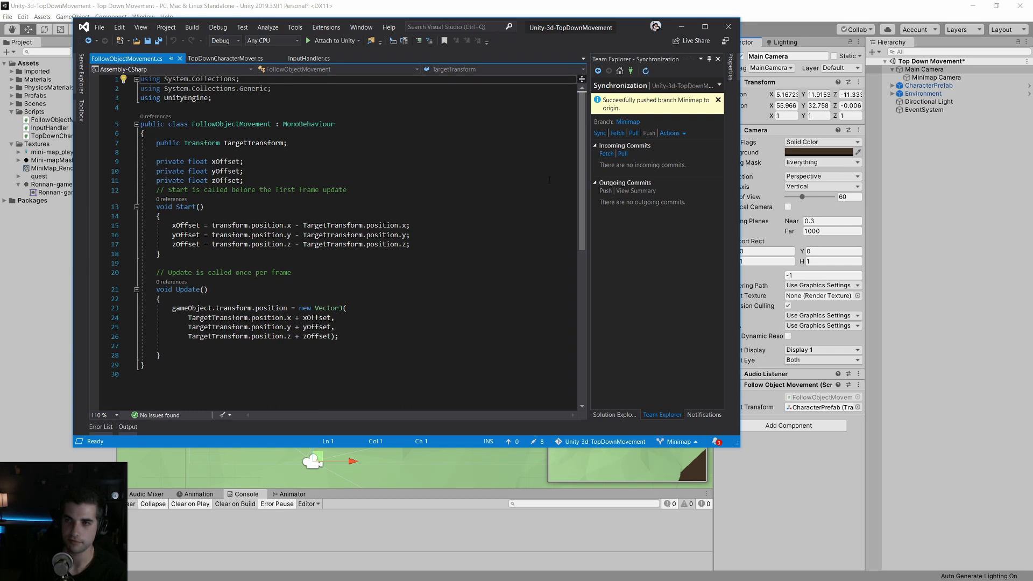
left_click(729, 26)
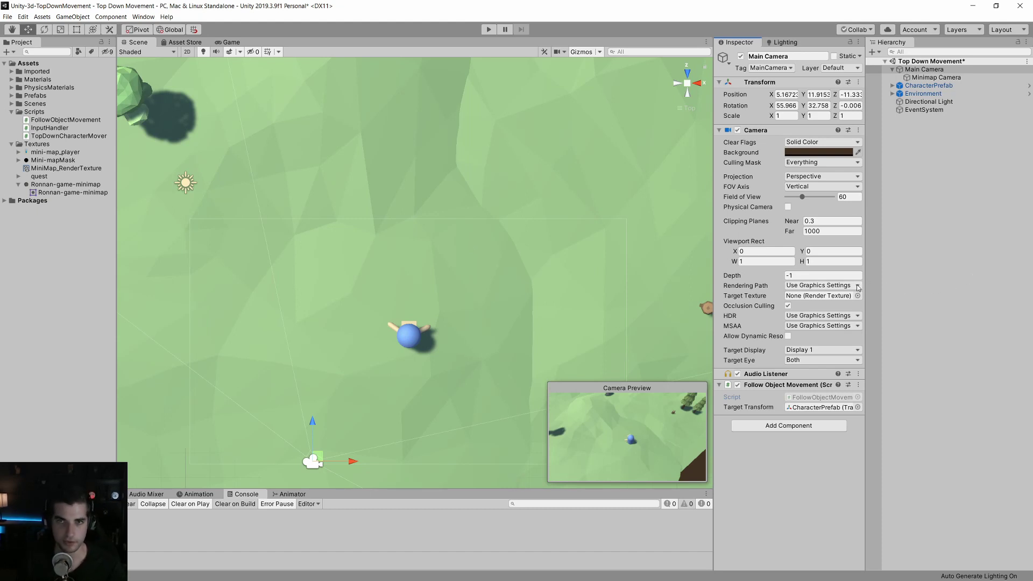
Assign MiniMap_RenderTexture as Minimap Camera's Target Texture and check the Game view output.
key("ctrl+2")
left_click(937, 77)
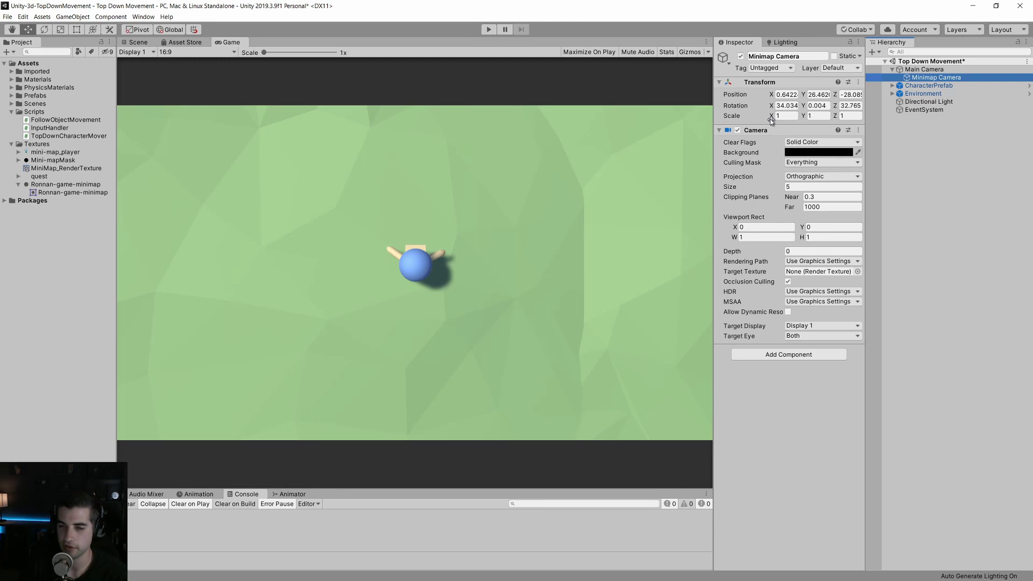
left_click(134, 42)
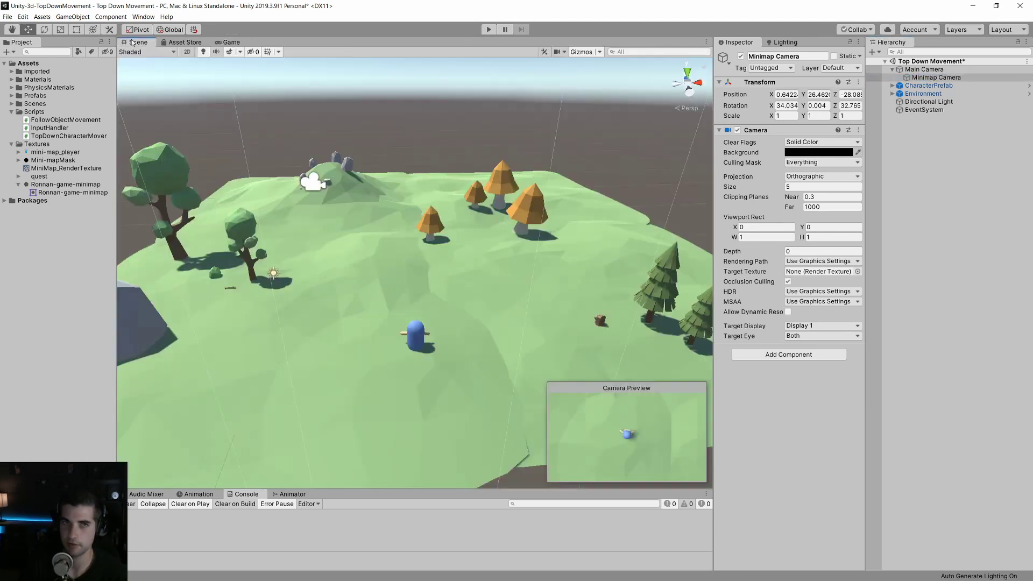
left_click(942, 77)
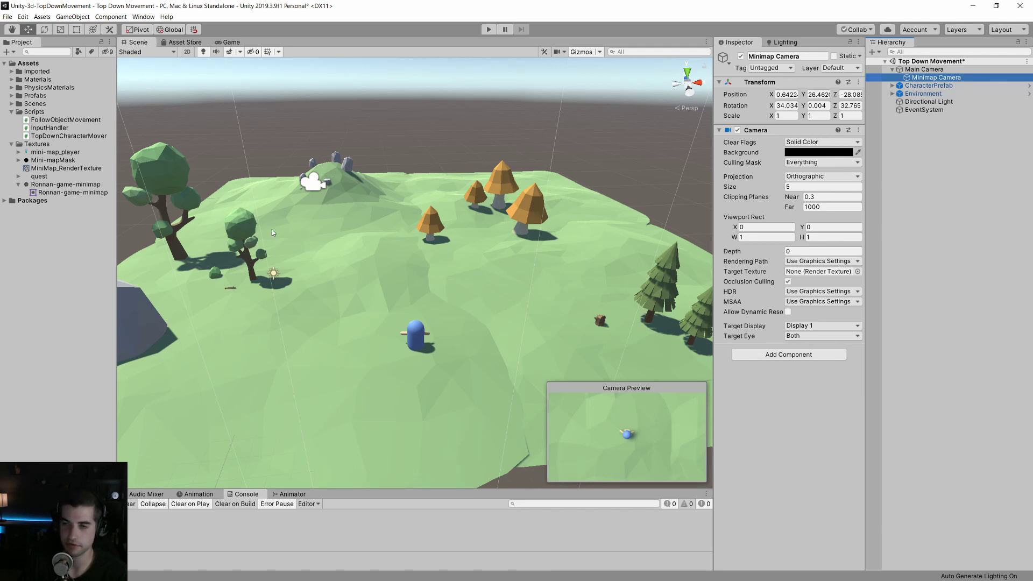
left_click_drag(47, 172, 808, 275)
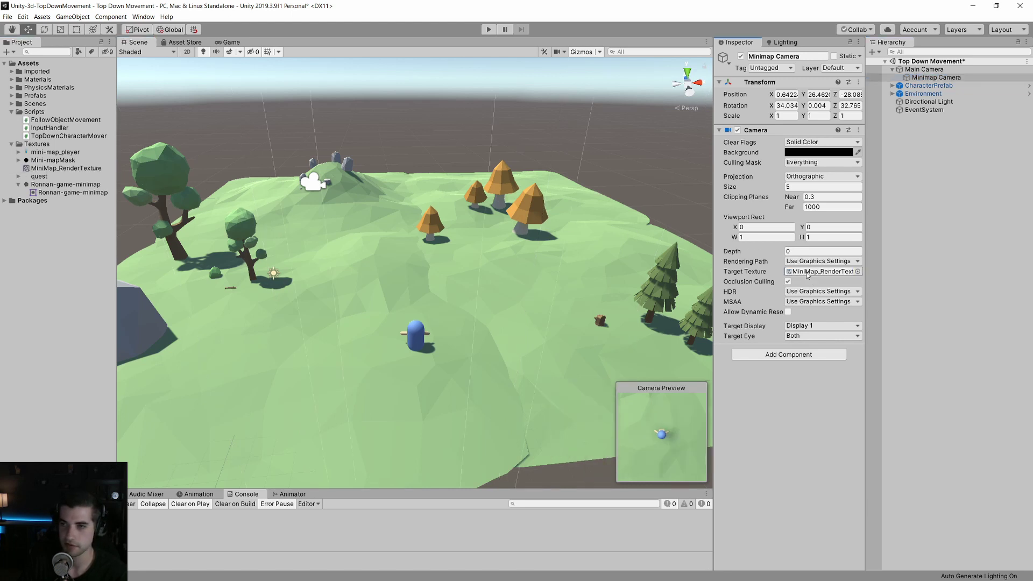
left_click(231, 42)
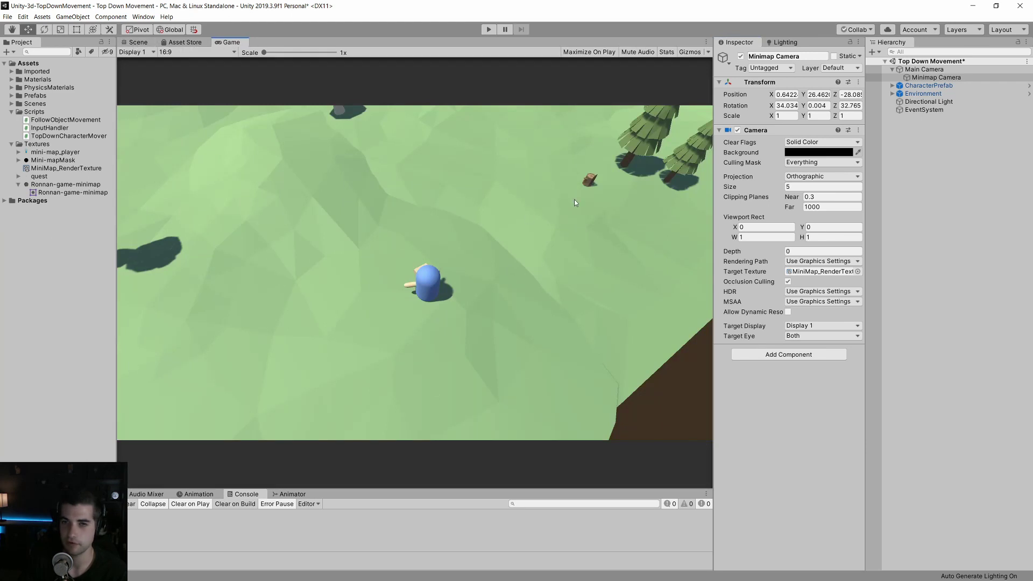
left_click(924, 68)
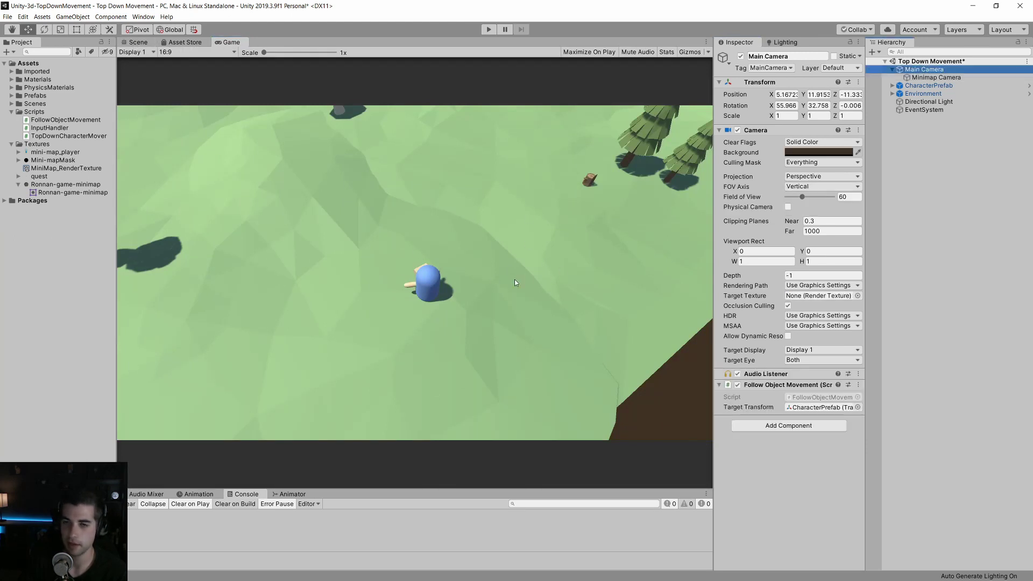
left_click(953, 78)
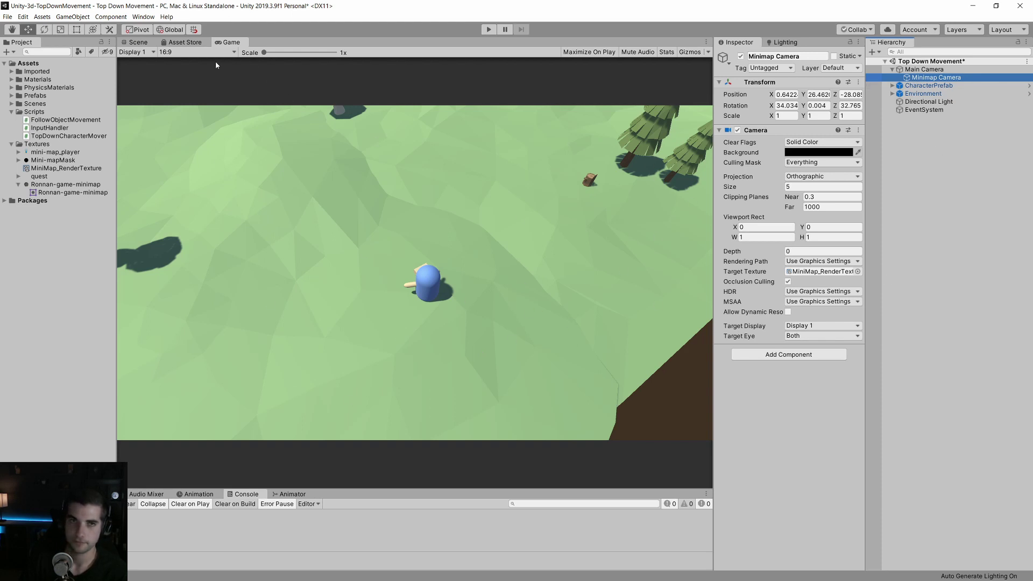
Add a UI Canvas to the scene and widen the Inspector panel.
right_click(930, 145)
mouse_move(969, 294)
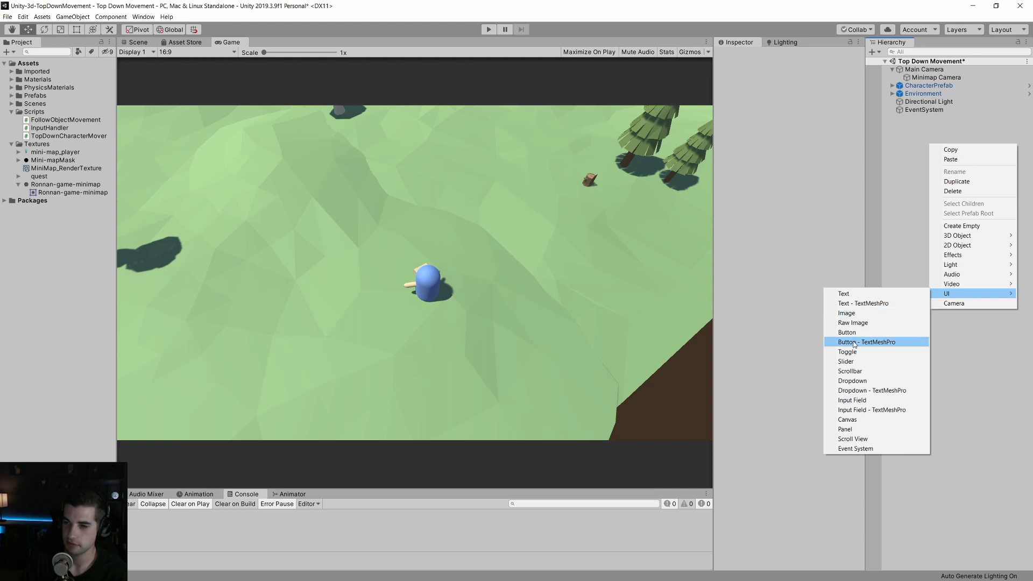
left_click(859, 420)
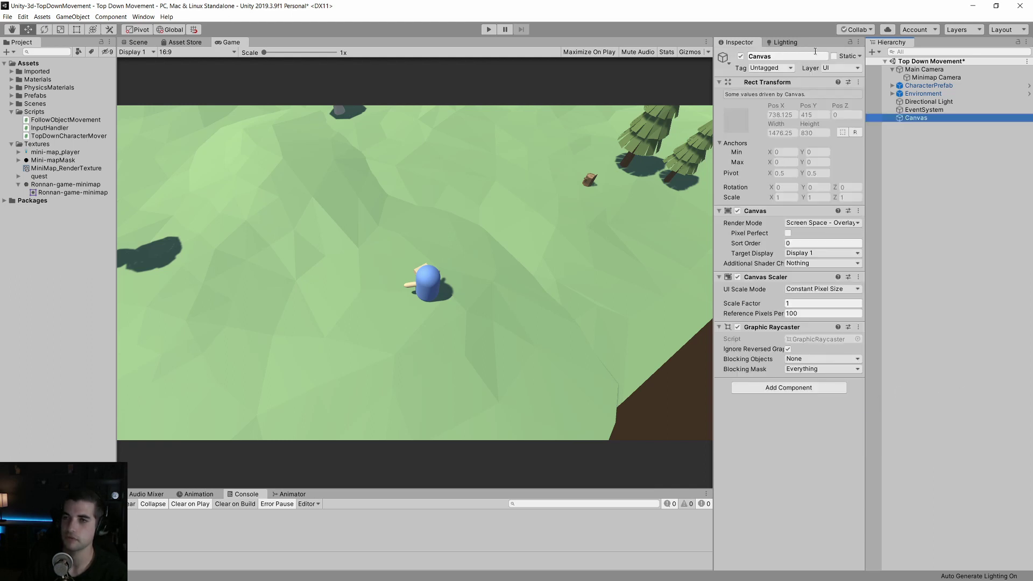
left_click_drag(714, 165, 656, 166)
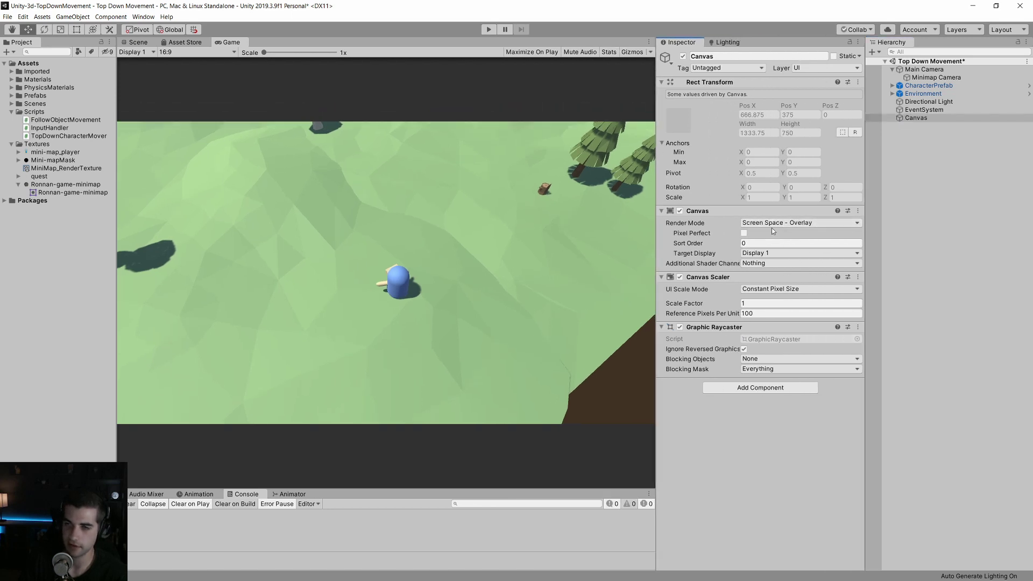
Add a Raw Image as a child of the Canvas.
left_click(900, 225)
left_click(917, 120)
right_click(916, 120)
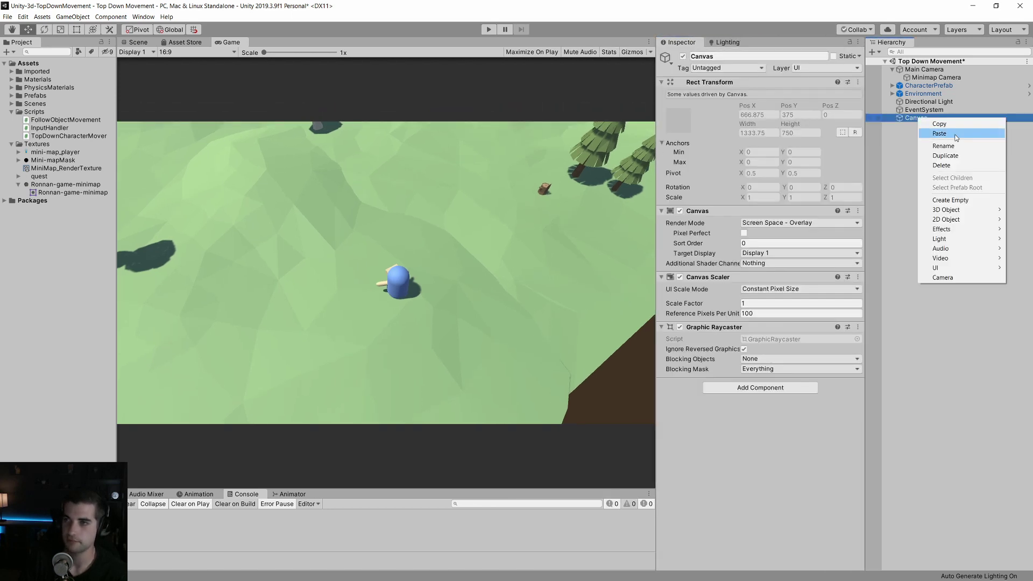
mouse_move(949, 269)
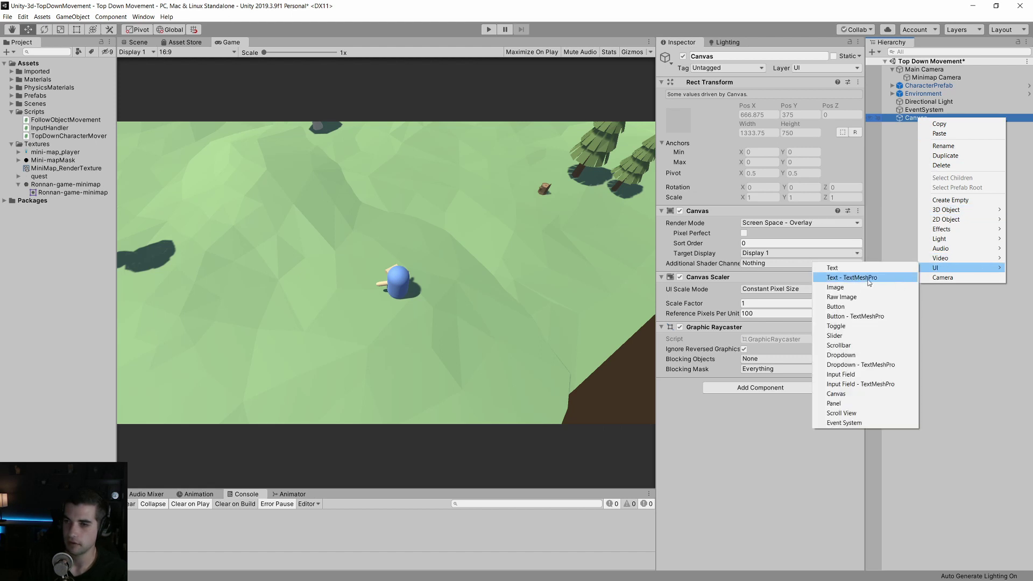
left_click(843, 298)
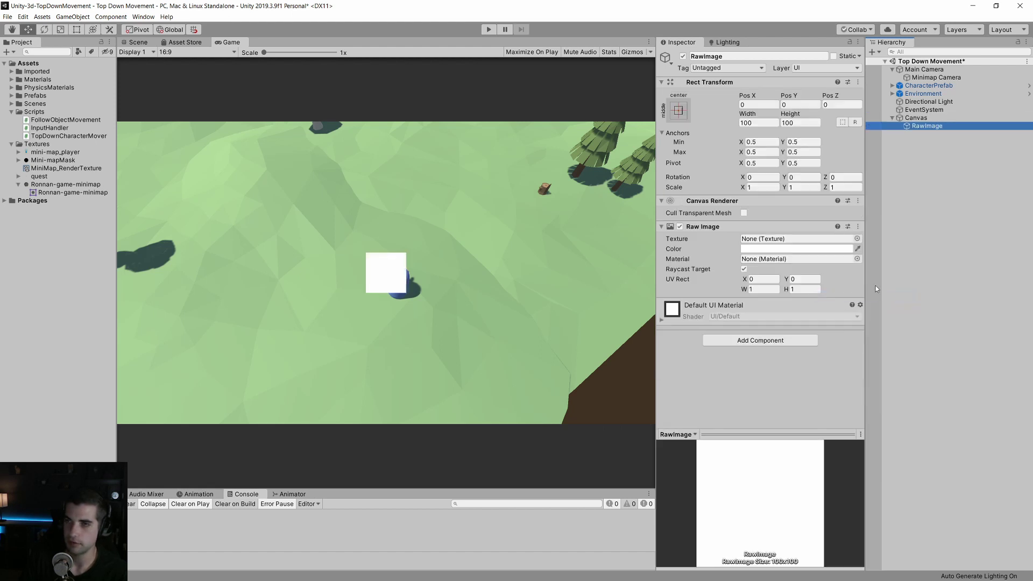
Assign MiniMap_RenderTexture as the RawImage's Texture in the Raw Image component.
left_click(932, 128)
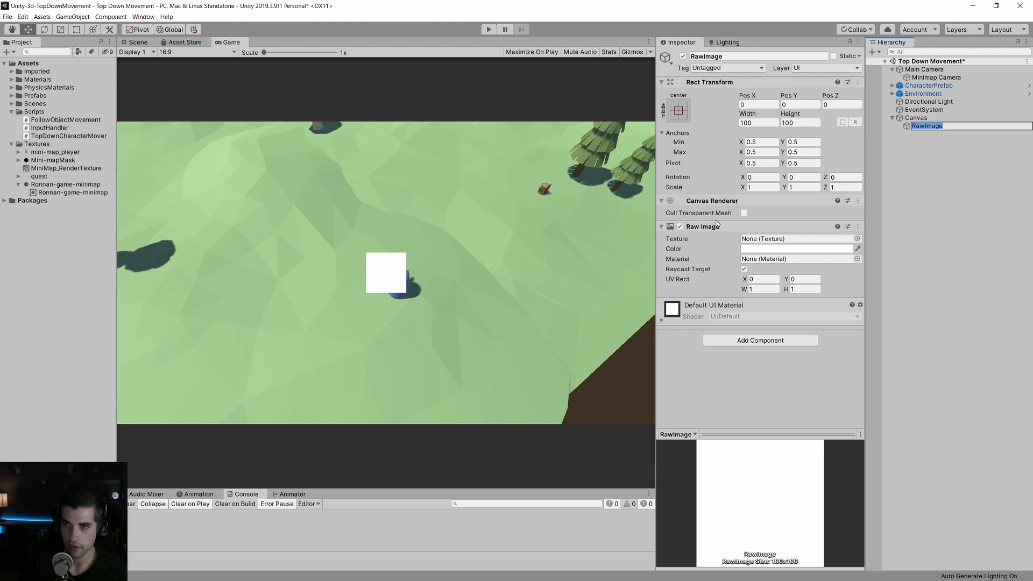
left_click(41, 171)
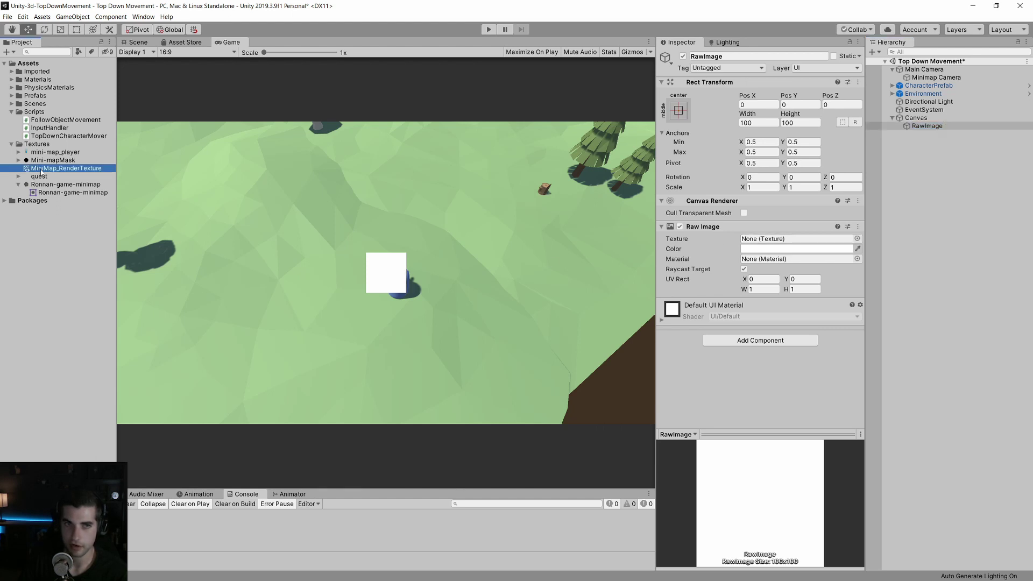
left_click_drag(45, 171, 775, 245)
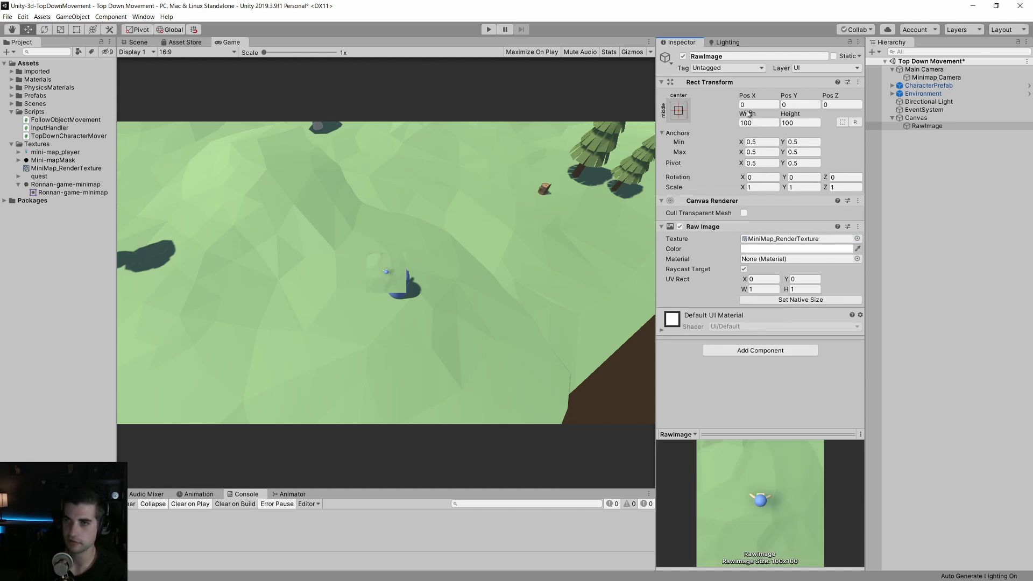
left_click(679, 111)
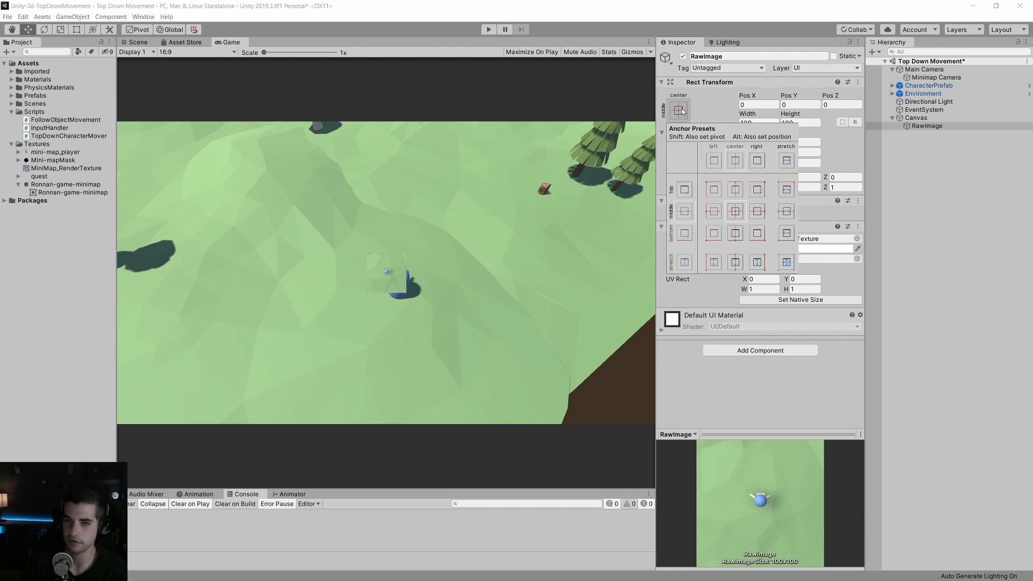
Anchor the RawImage to the canvas's bottom-right corner.
left_click(762, 238)
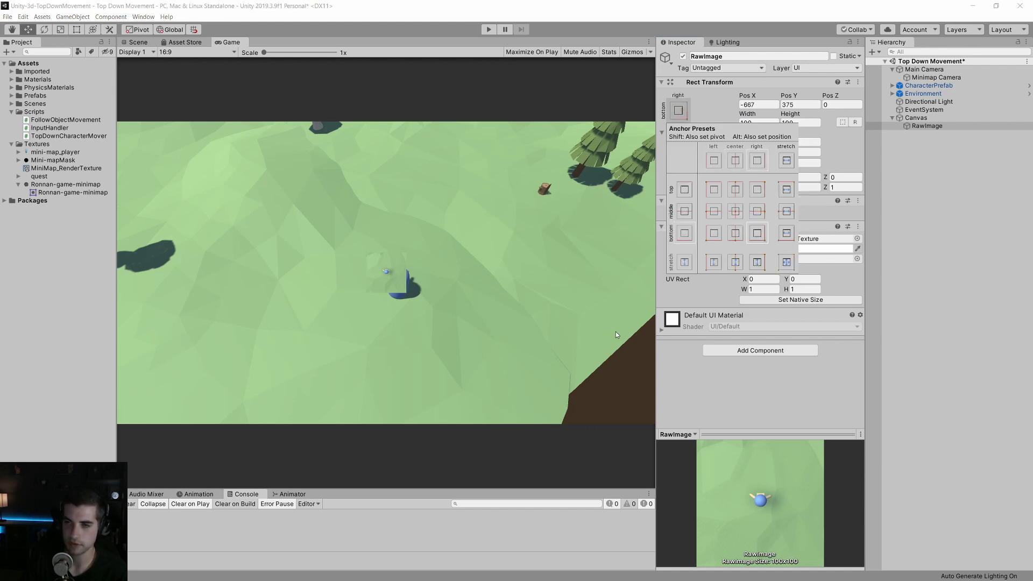
left_click(723, 89)
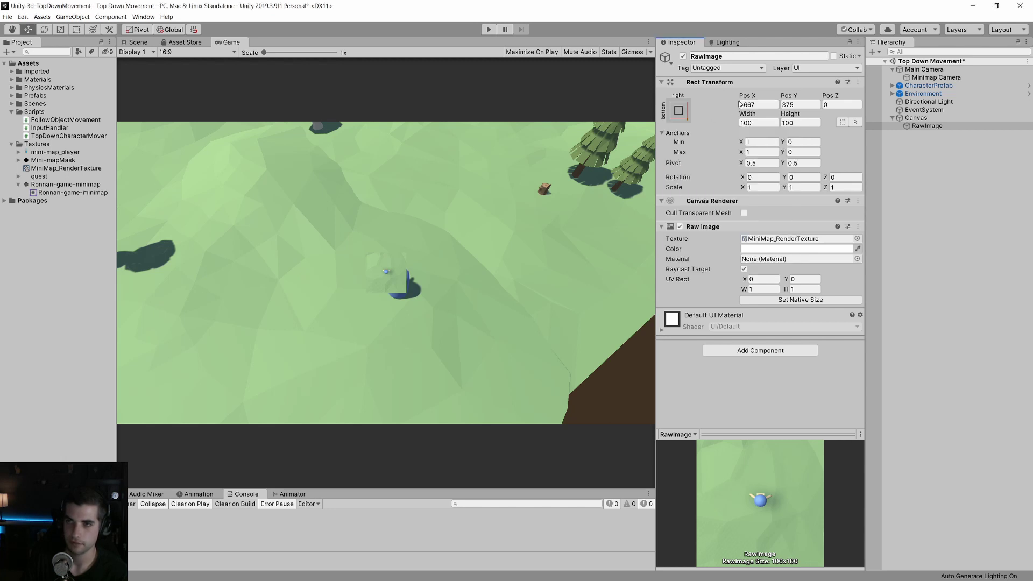
left_click(141, 46)
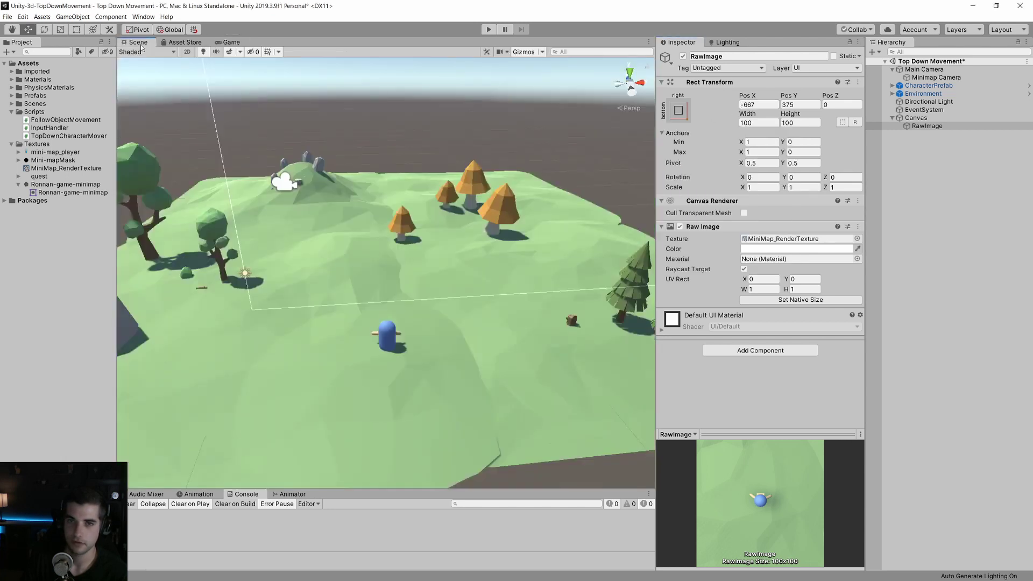
Frame the image in a Back isometric scene view and drag it toward the lower-right corner.
key("f")
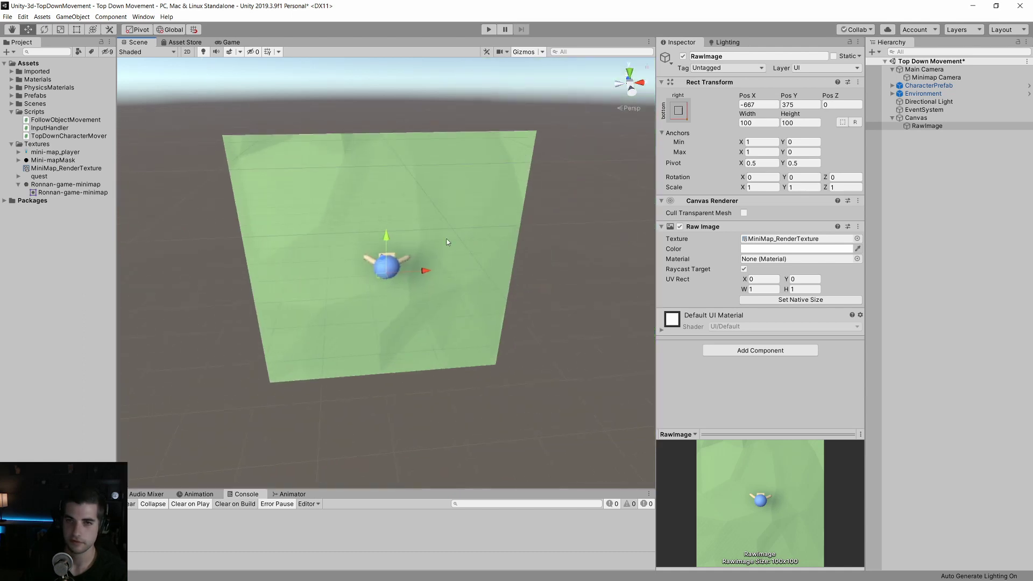
scroll(422, 250, "down", 10)
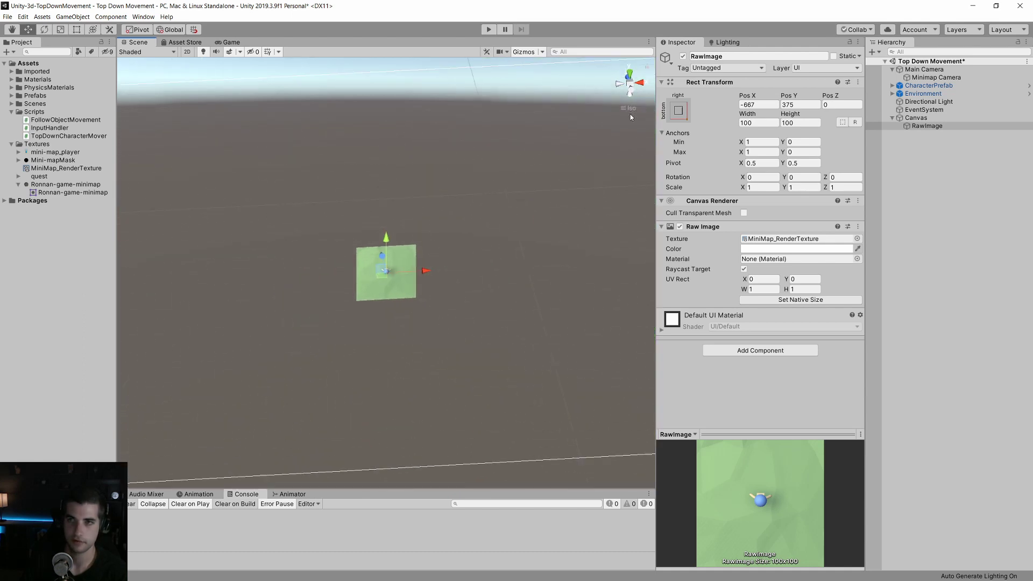
left_click(629, 109)
left_click(639, 92)
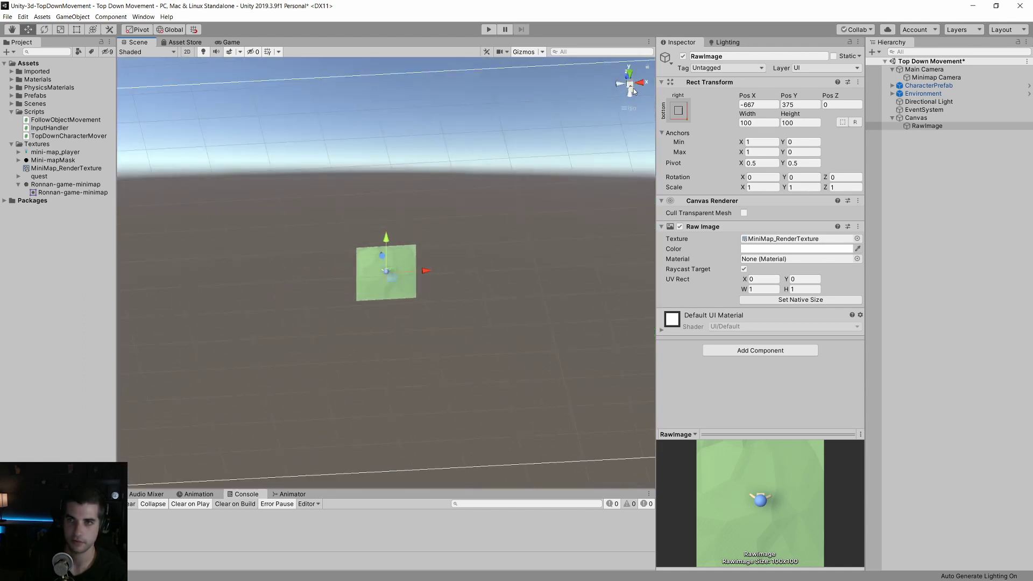
scroll(430, 213, "down", 3)
scroll(422, 264, "up", 2)
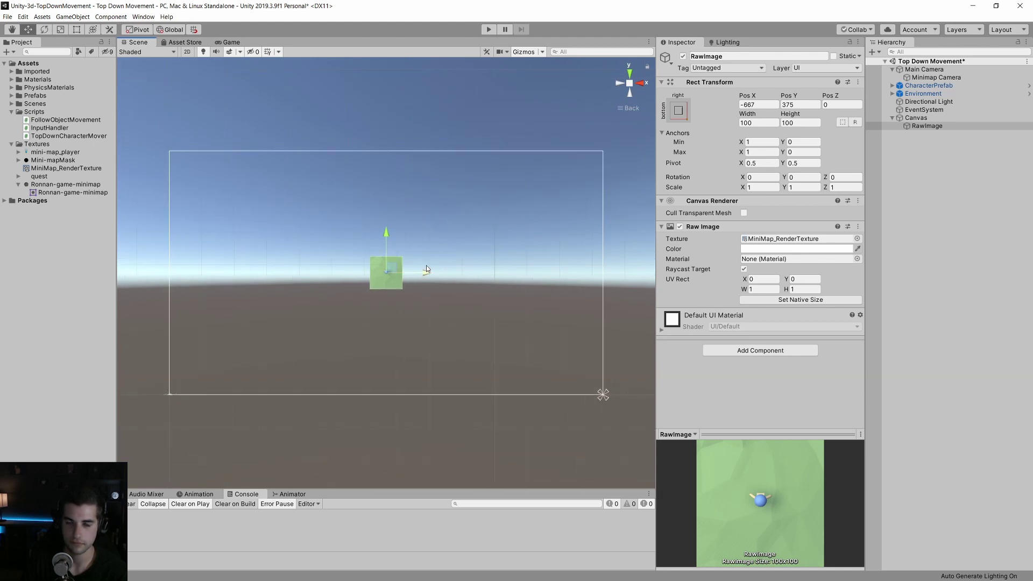
left_click_drag(380, 278, 574, 367)
Size the RawImage 250×250 at Pos X -150, Pos Y 150 and check it in the Game view.
left_click(747, 123)
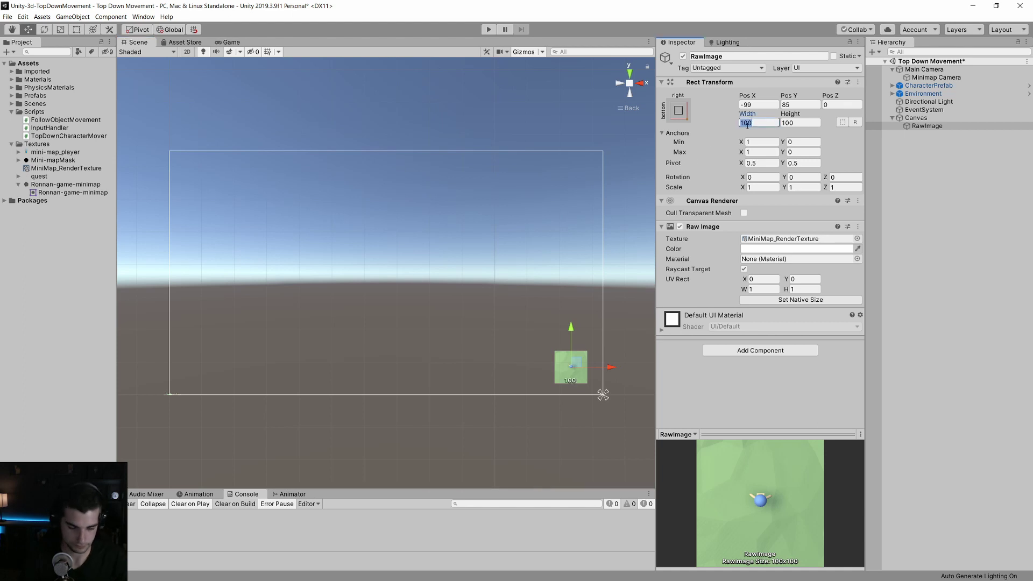
type("250")
key("Tab")
type("250")
left_click(758, 104)
type("-125")
key("Tab")
type("125")
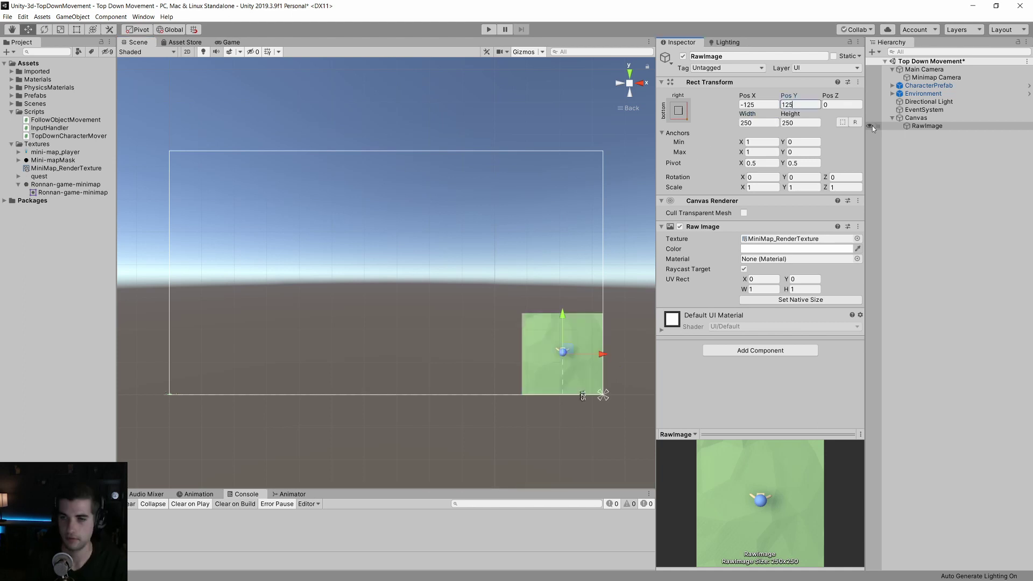
key("BackSpace")
key("BackSpace")
type("50")
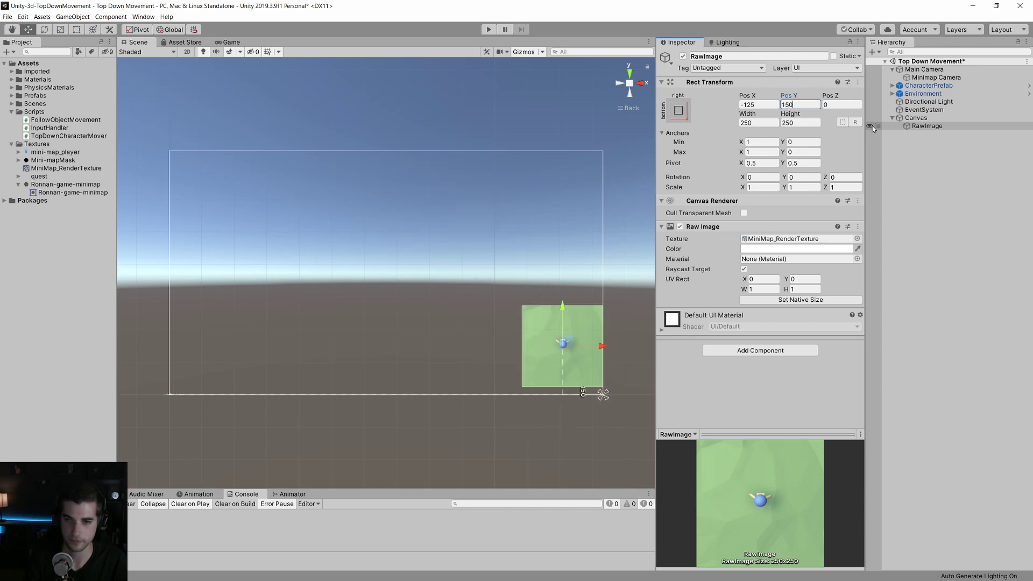
left_click(768, 103)
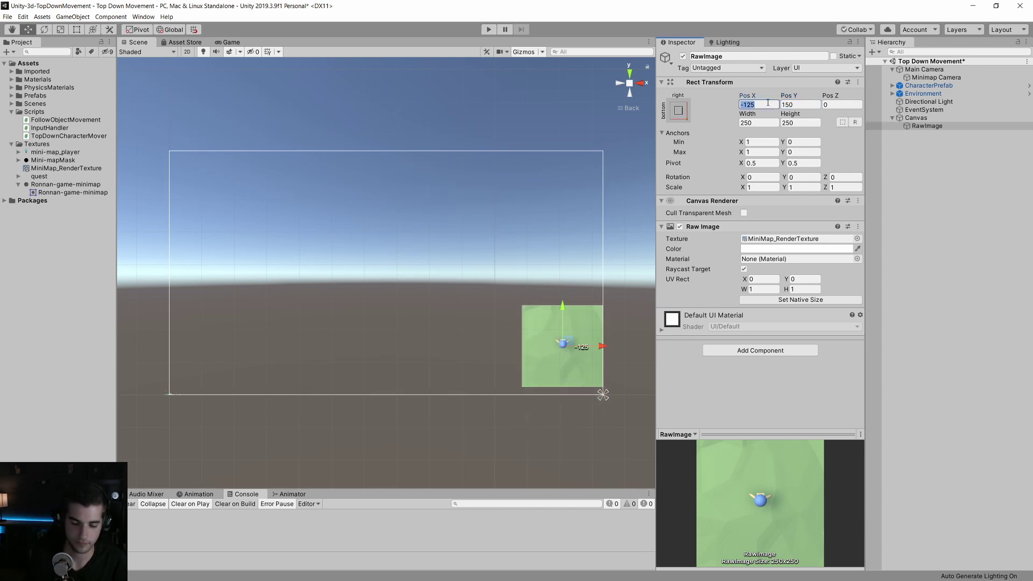
type("-150")
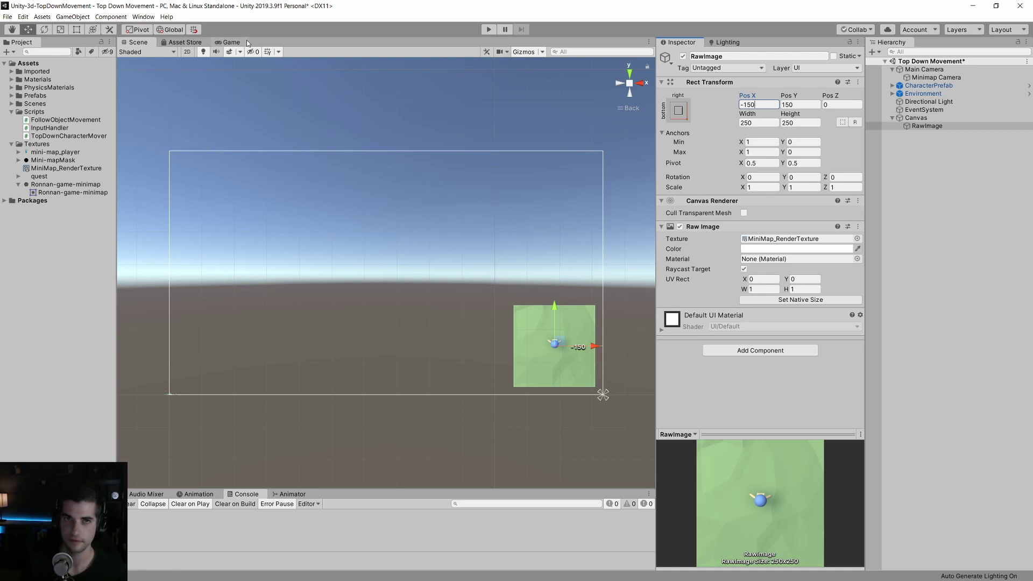
left_click(233, 42)
left_click(489, 30)
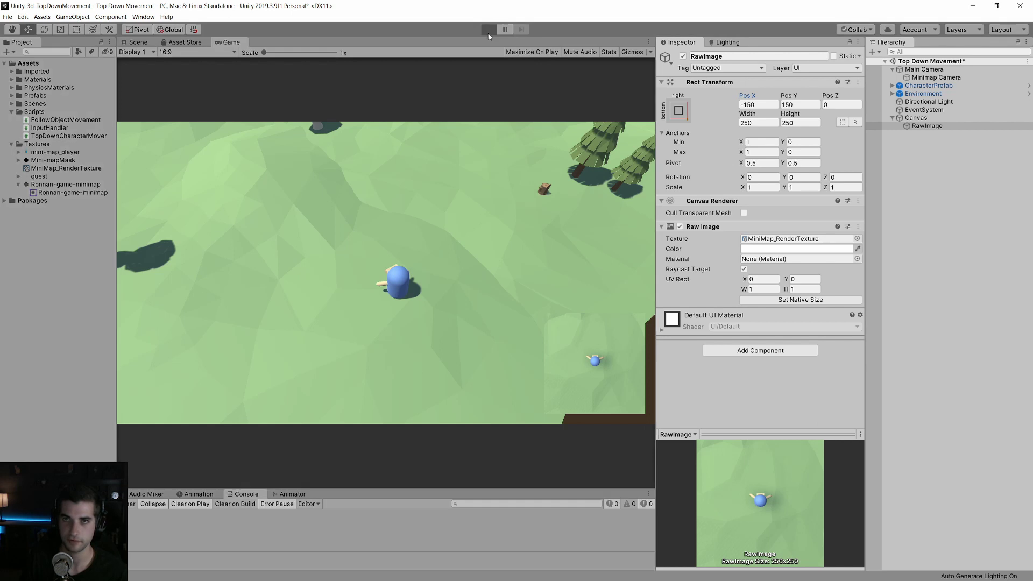
key("w")
key("s")
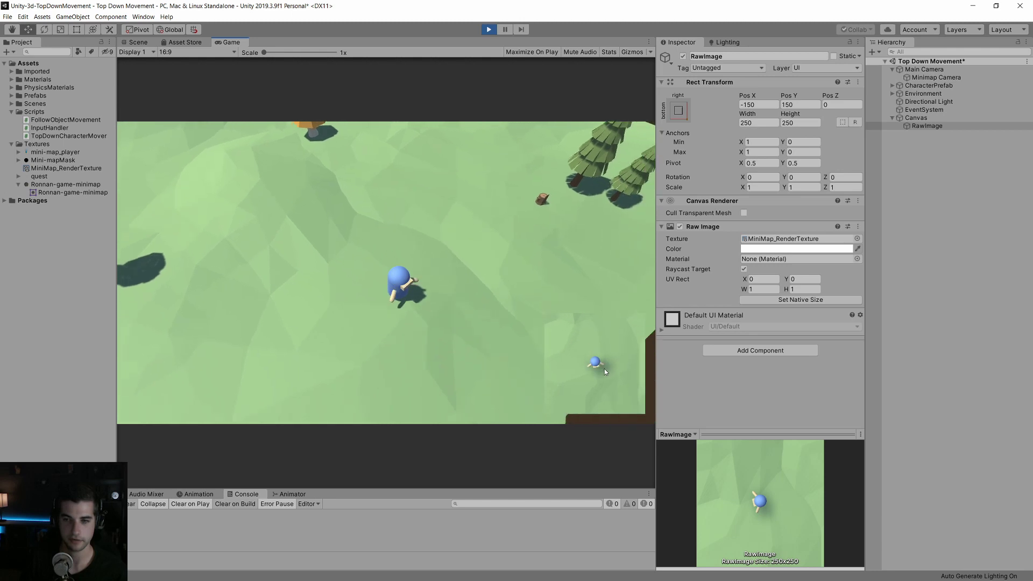
key("s")
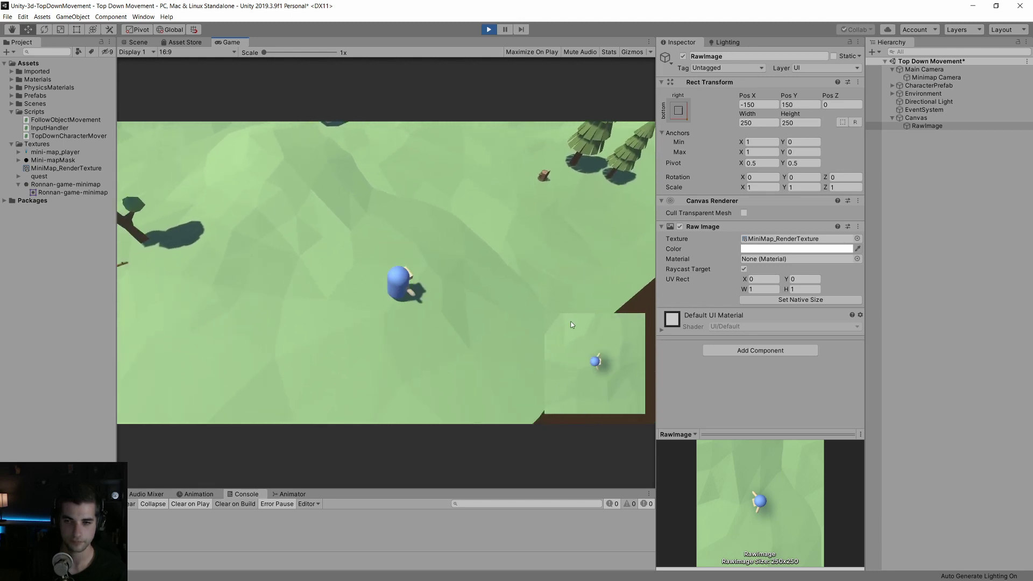
key("d")
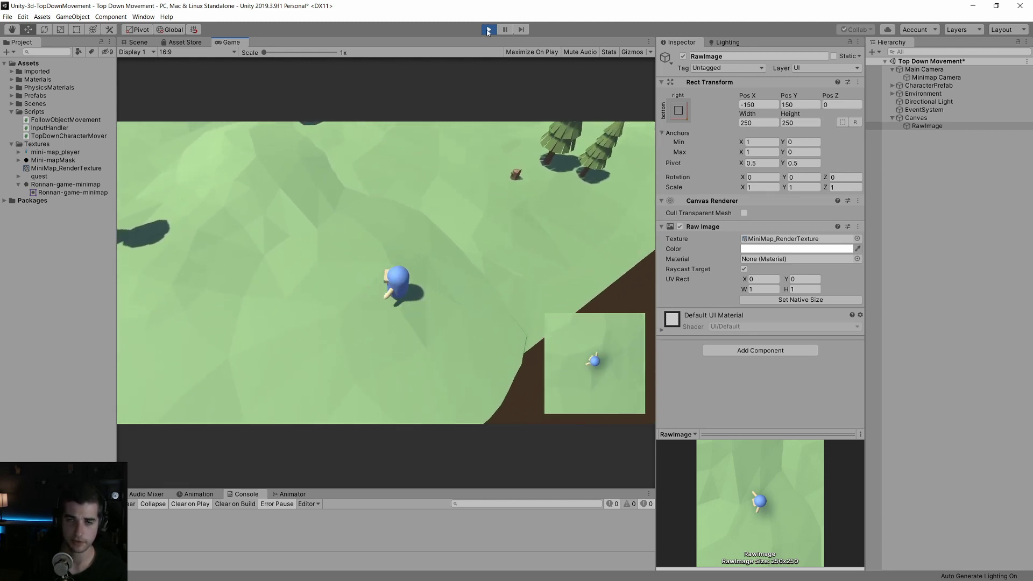
key("ctrl+p")
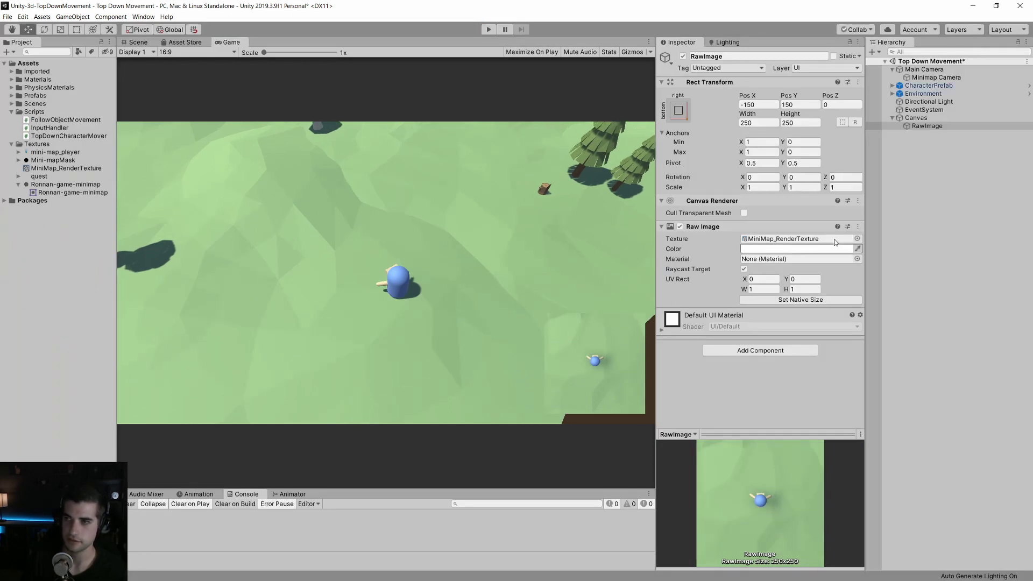
Add a UI Image as a child of the Canvas and rename it 'Decoration'.
right_click(920, 119)
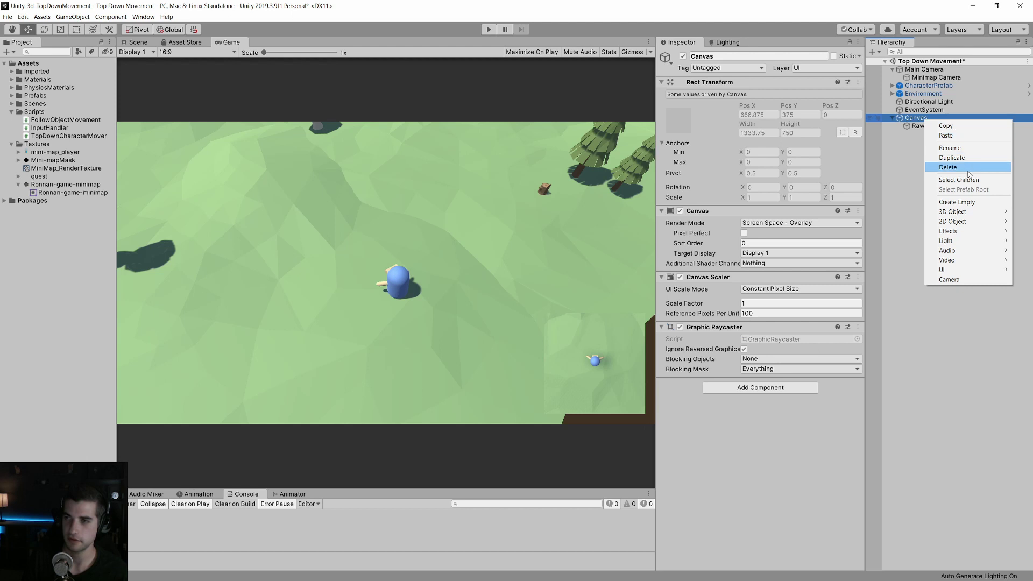
mouse_move(966, 270)
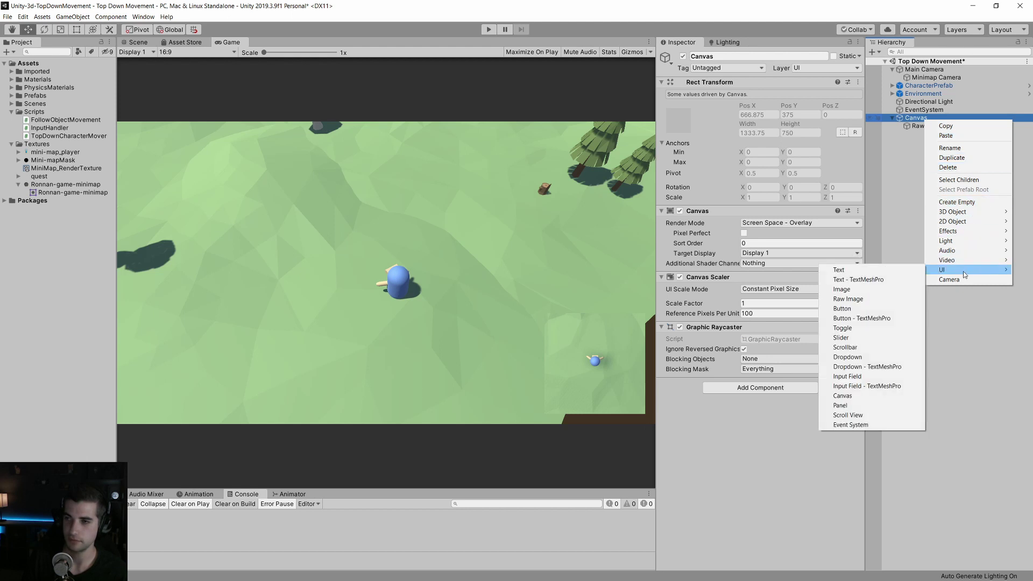
left_click(882, 293)
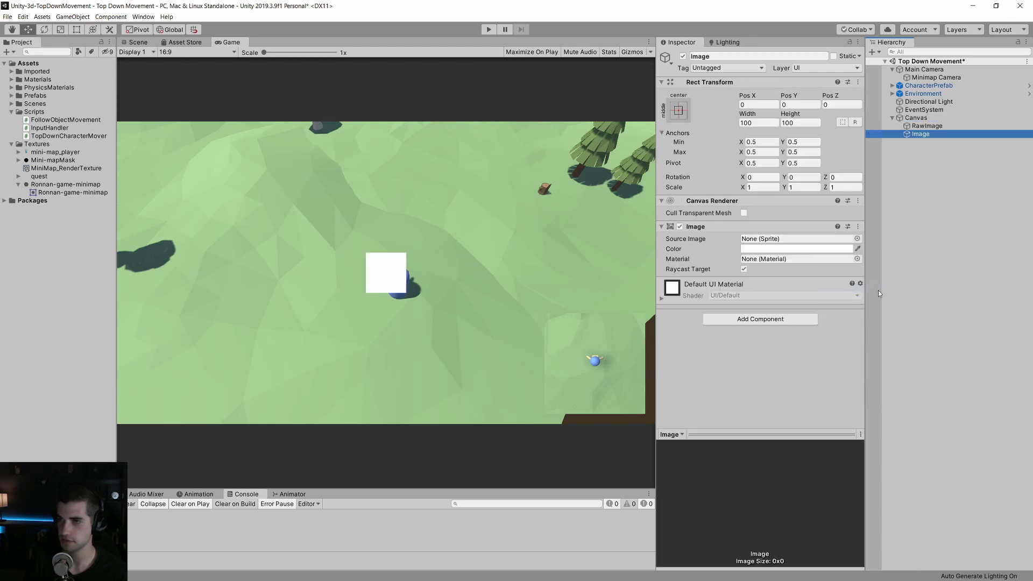
left_click(731, 56)
type("De")
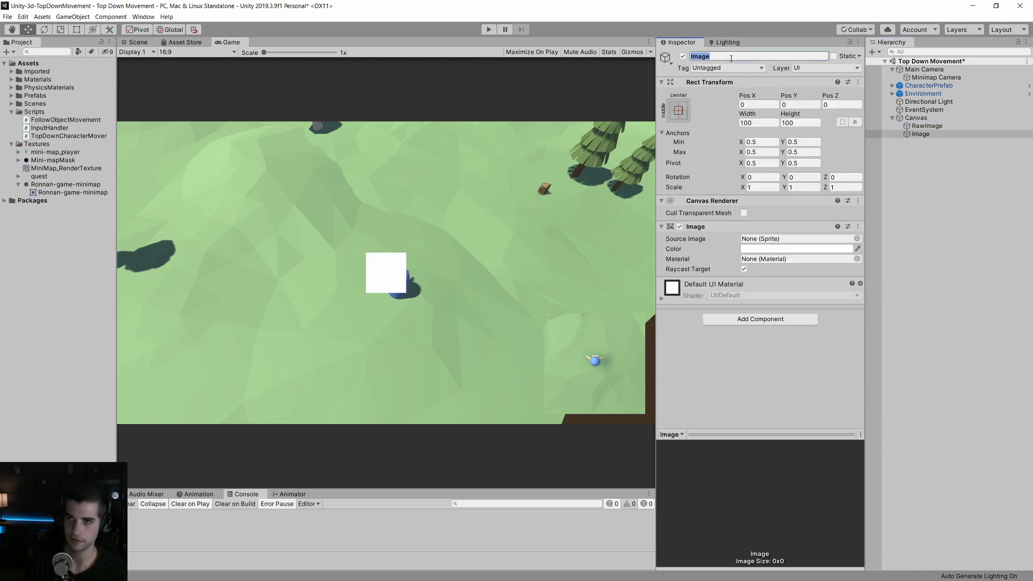
type("coration")
key("Return")
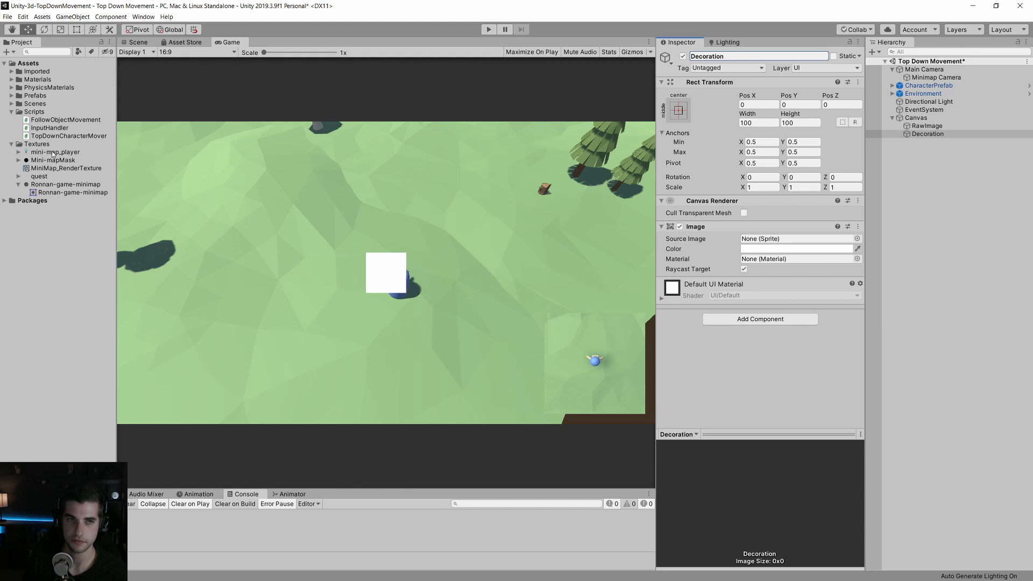
Set Decoration's Source Image to the Ronnan-game-minimap sprite with Preserve Aspect enabled.
left_click(51, 185)
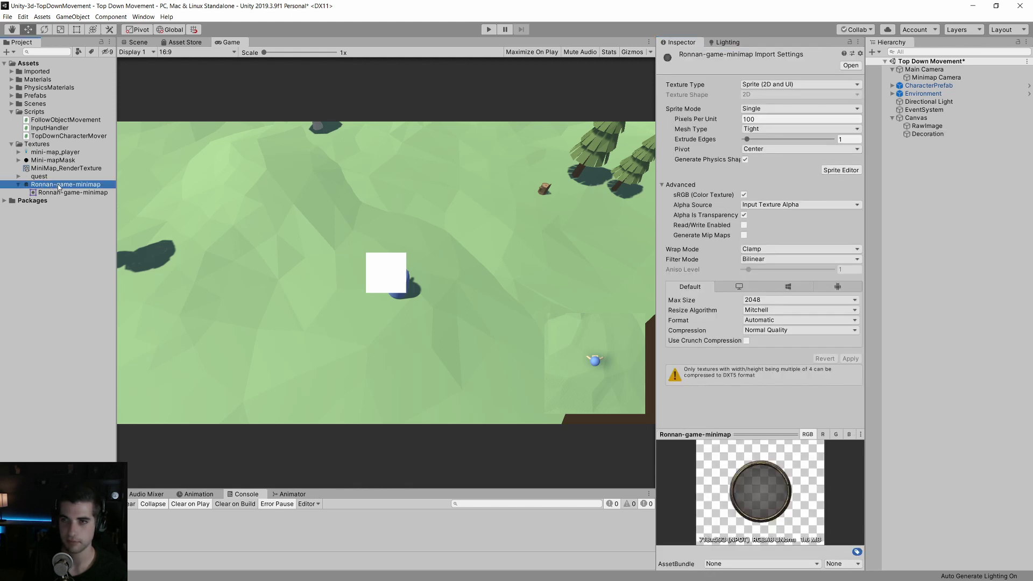
left_click(928, 134)
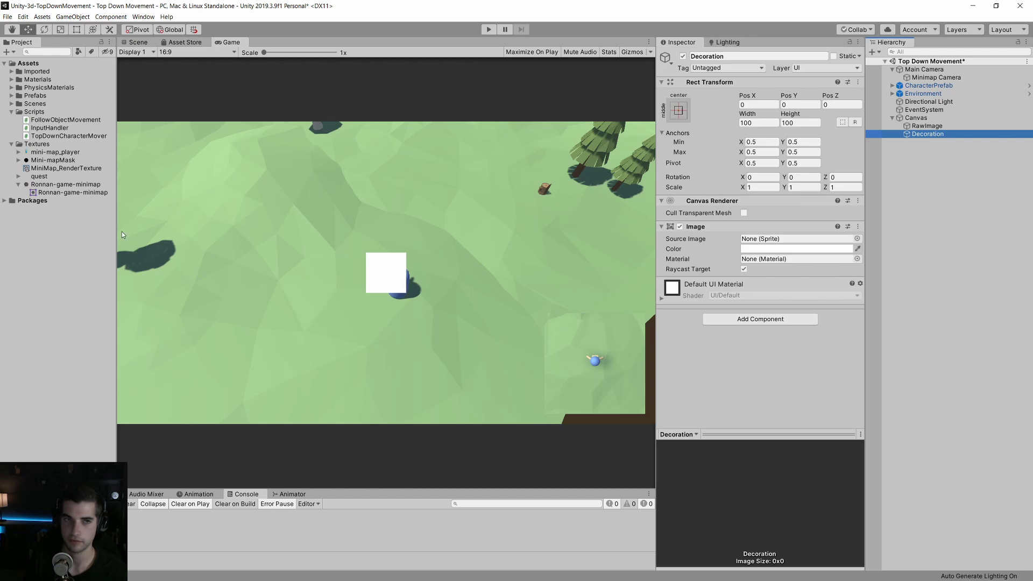
left_click_drag(54, 184, 787, 243)
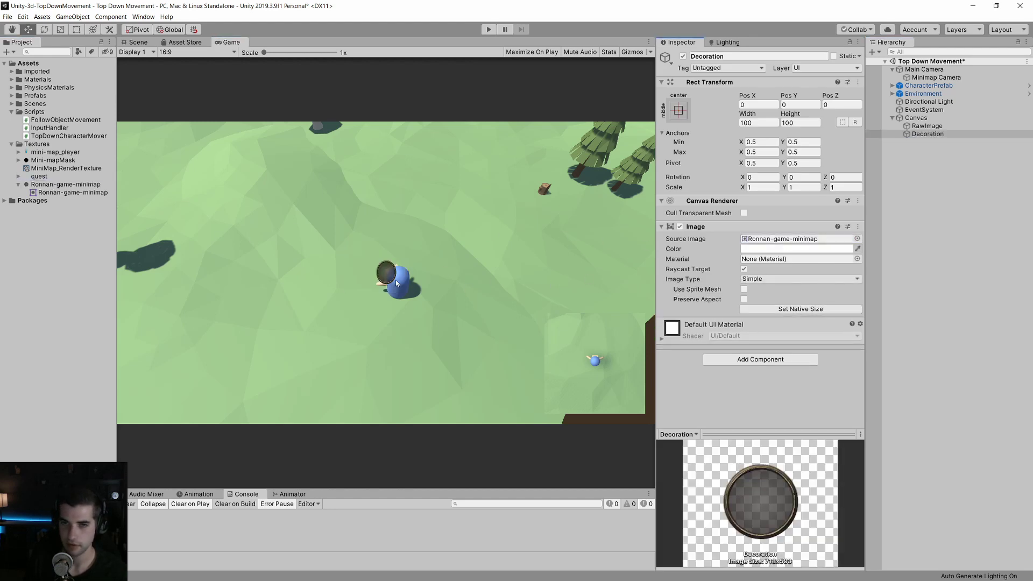
left_click(744, 300)
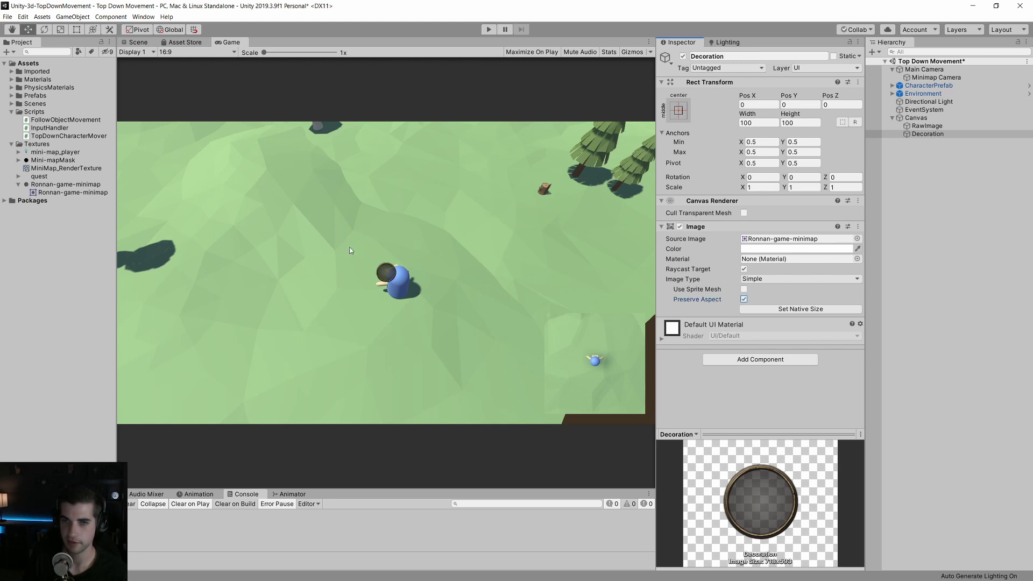
left_click(137, 43)
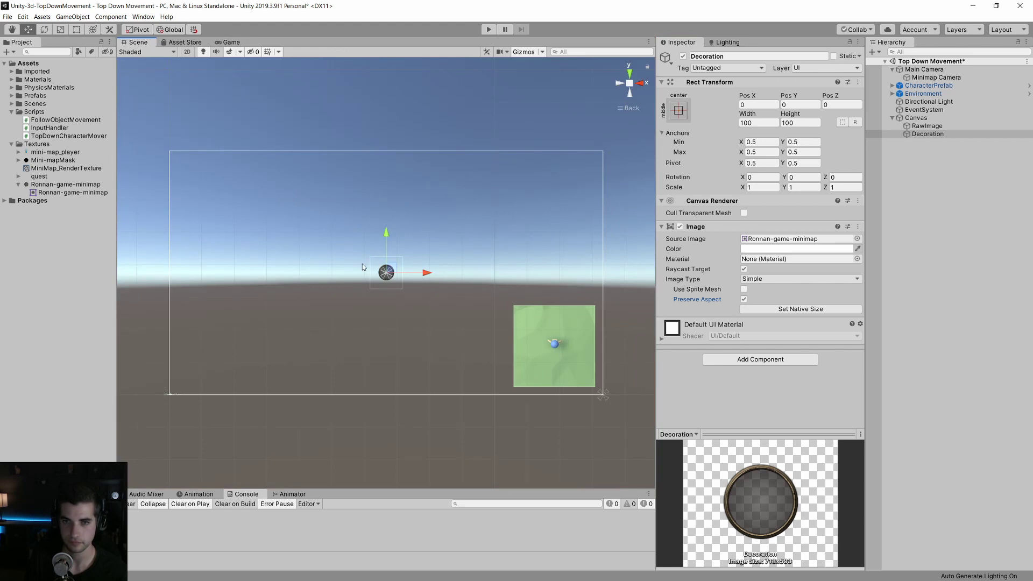
Move the Decoration frame over the lower-right minimap and scale it to 5.409.
key("f")
left_click_drag(395, 271, 823, 376)
key("e")
key("r")
key("w")
key("f")
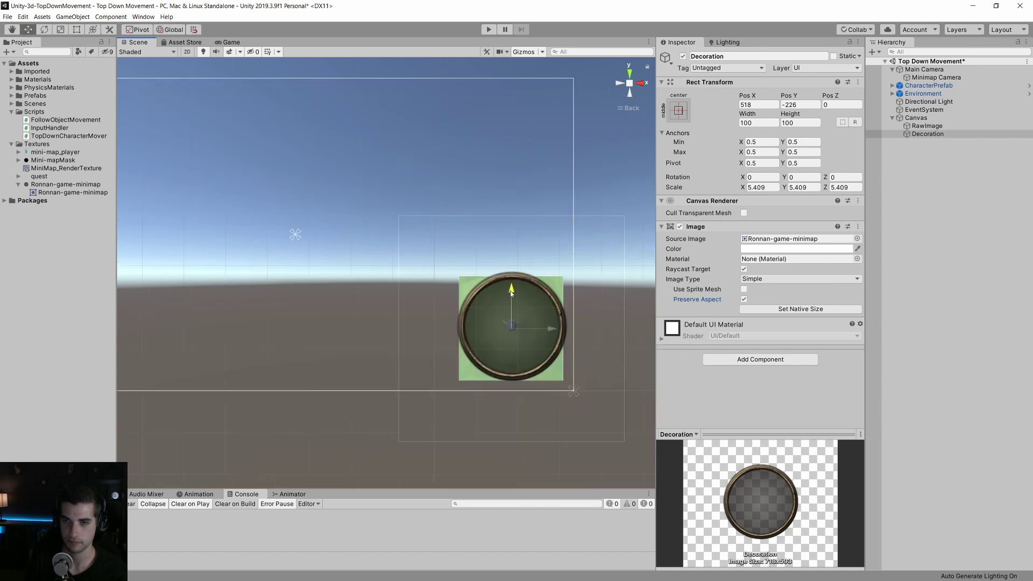
mouse_move(511, 294)
left_mouse_down()
mouse_move(514, 302)
mouse_move(512, 293)
left_mouse_up()
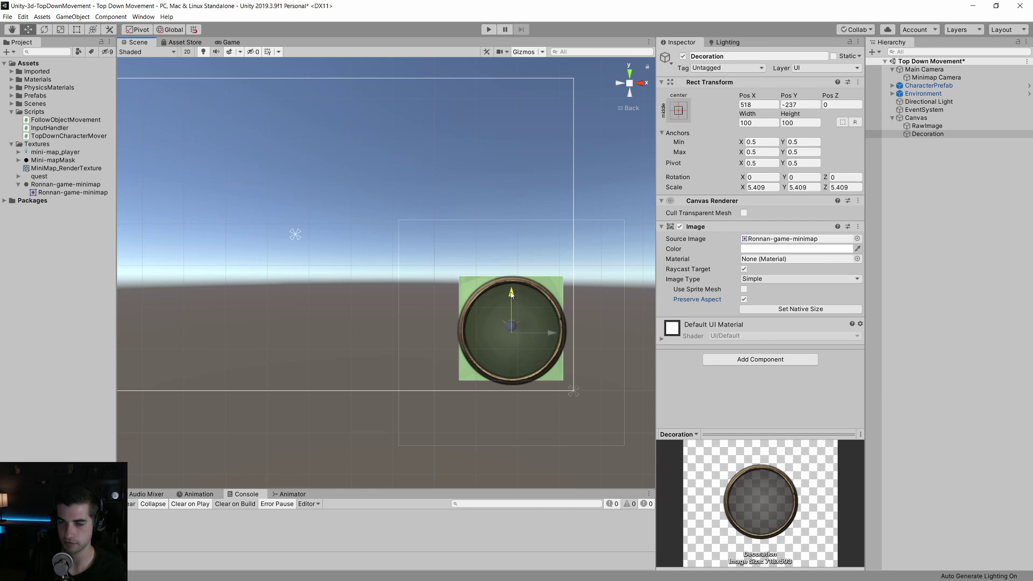